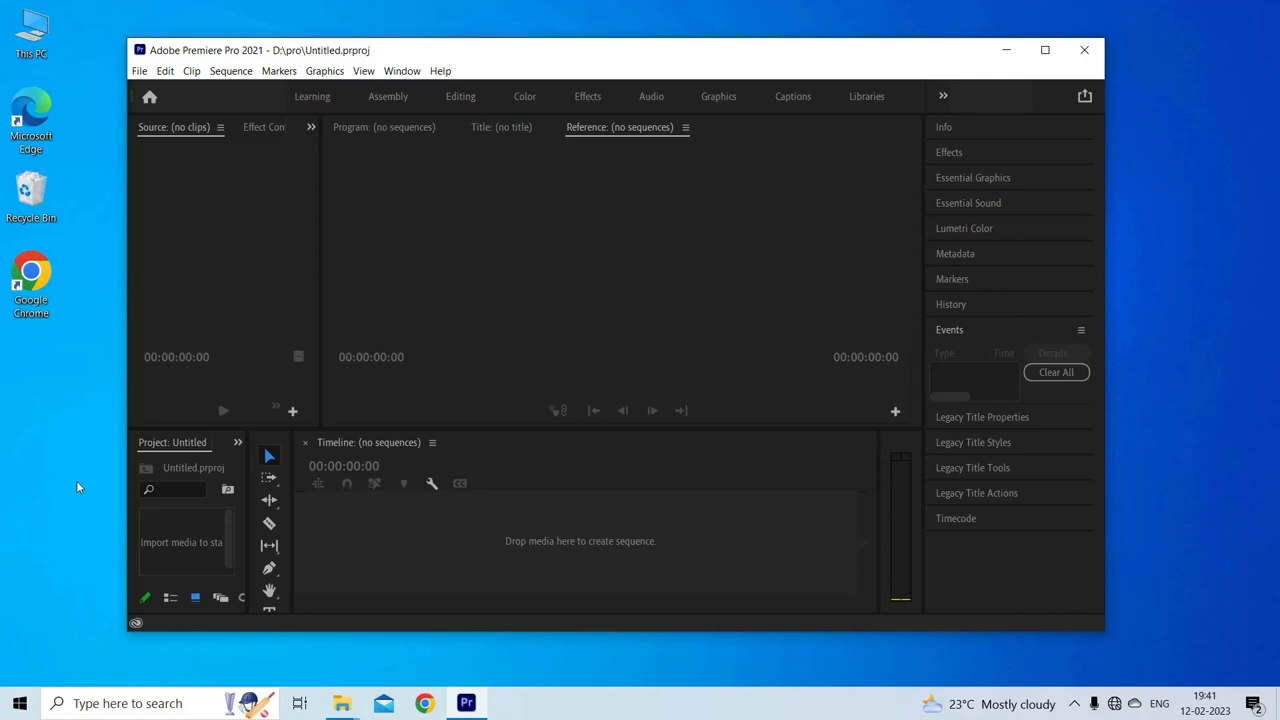
Bring up the Start menu's power options to restart the computer and close Premiere Pro
{"action": "left_click", "coordinate": [135, 452]}
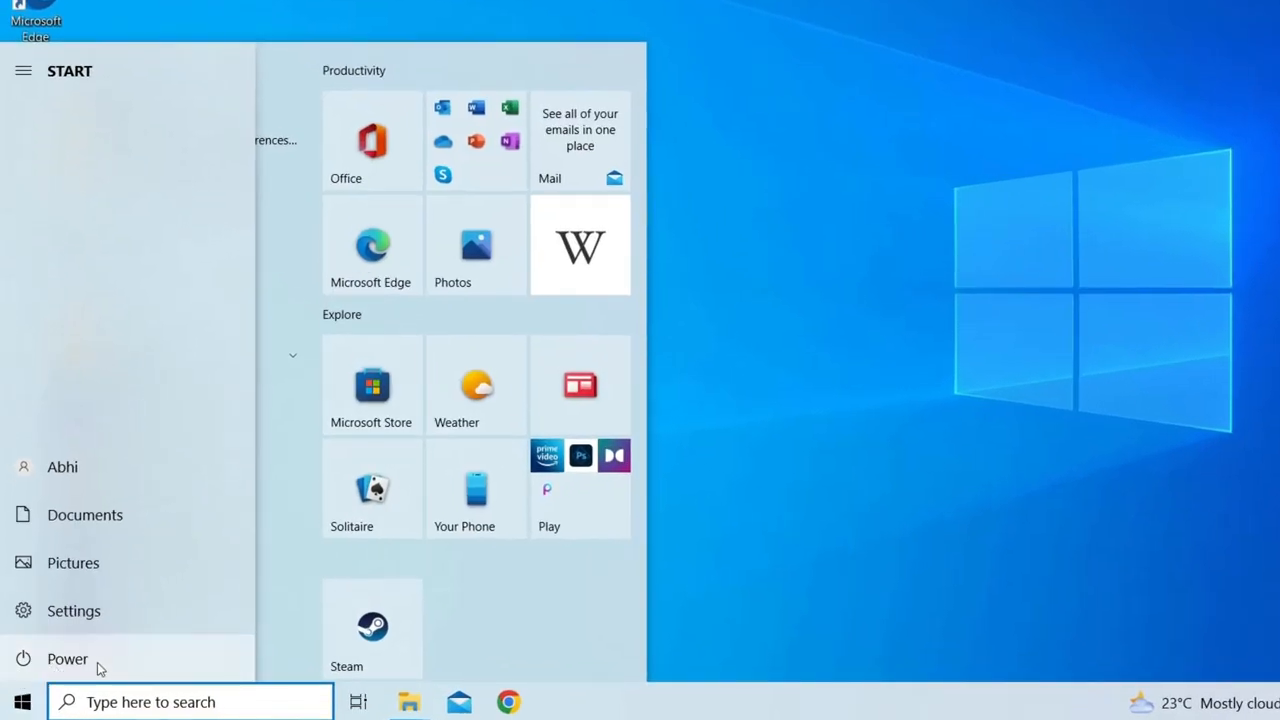
{"action": "left_click", "coordinate": [97, 662]}
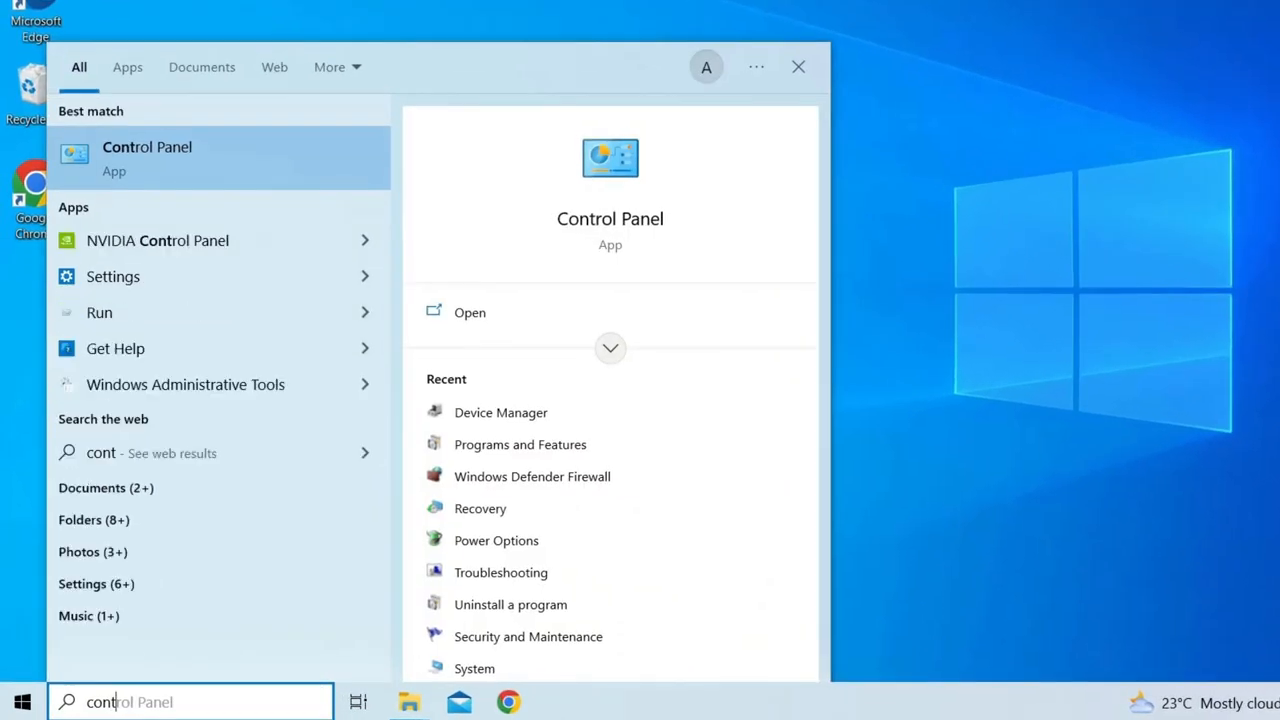
{"action": "type", "text": "rol"}
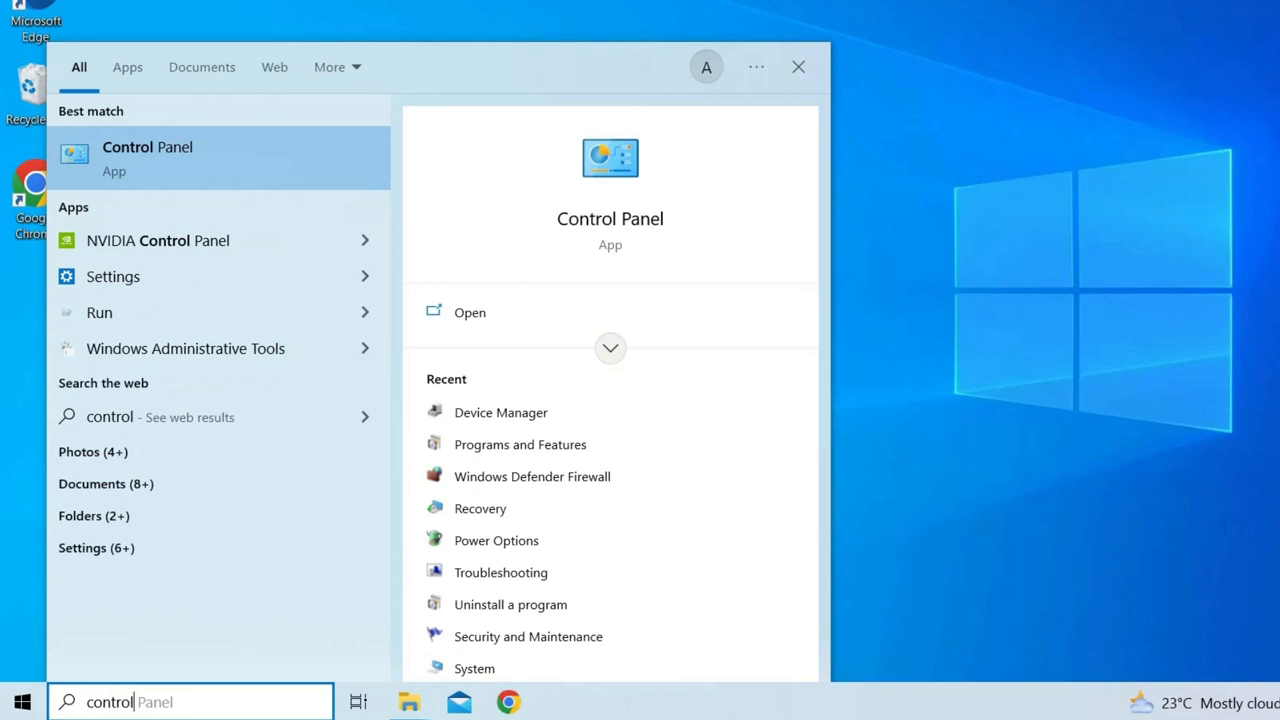
{"action": "type", "text": " pane"}
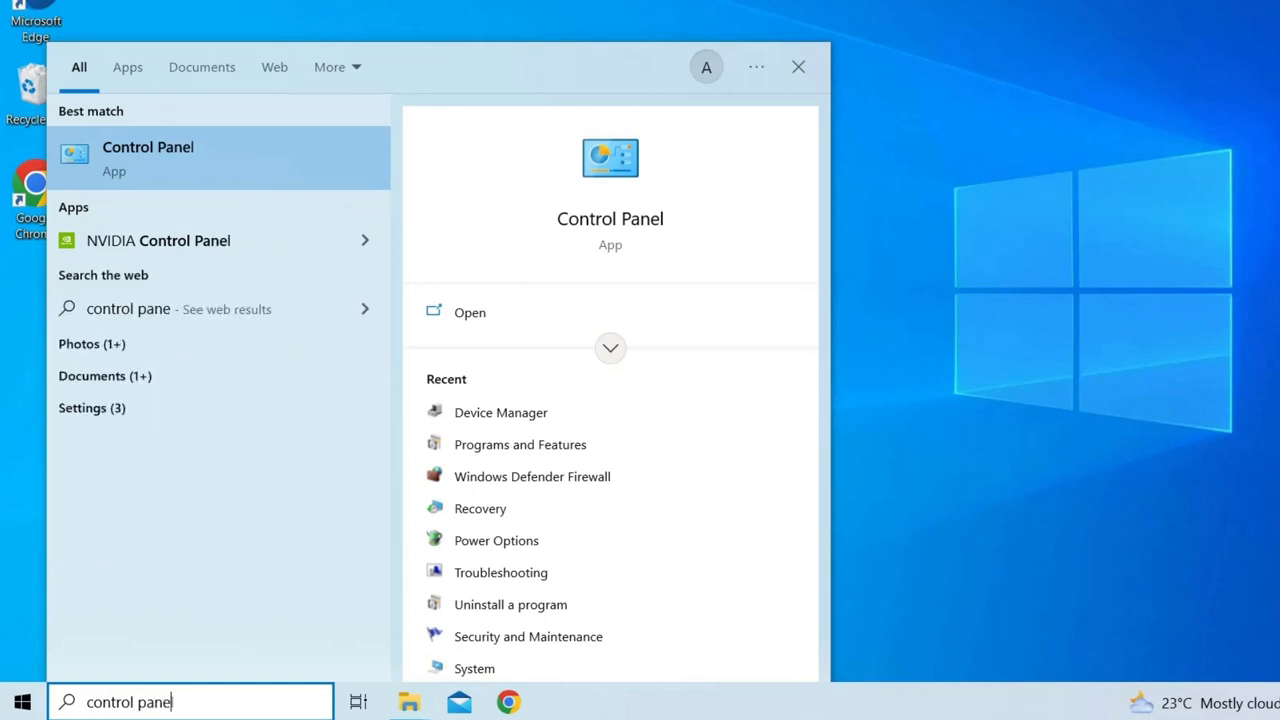
{"action": "type", "text": "l"}
Reach Programs and Features and bring up Uninstall/Change for Adobe Premiere Pro 2021
{"action": "left_click", "coordinate": [700, 312]}
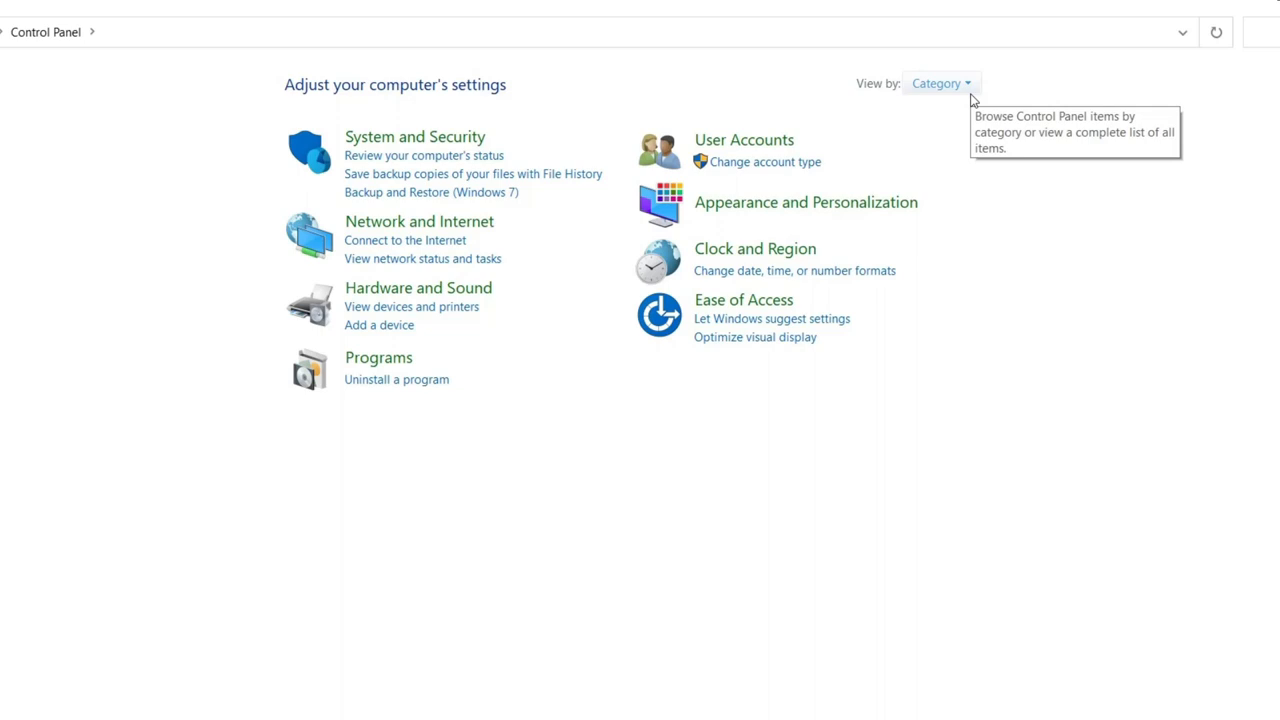
{"action": "left_click", "coordinate": [383, 362]}
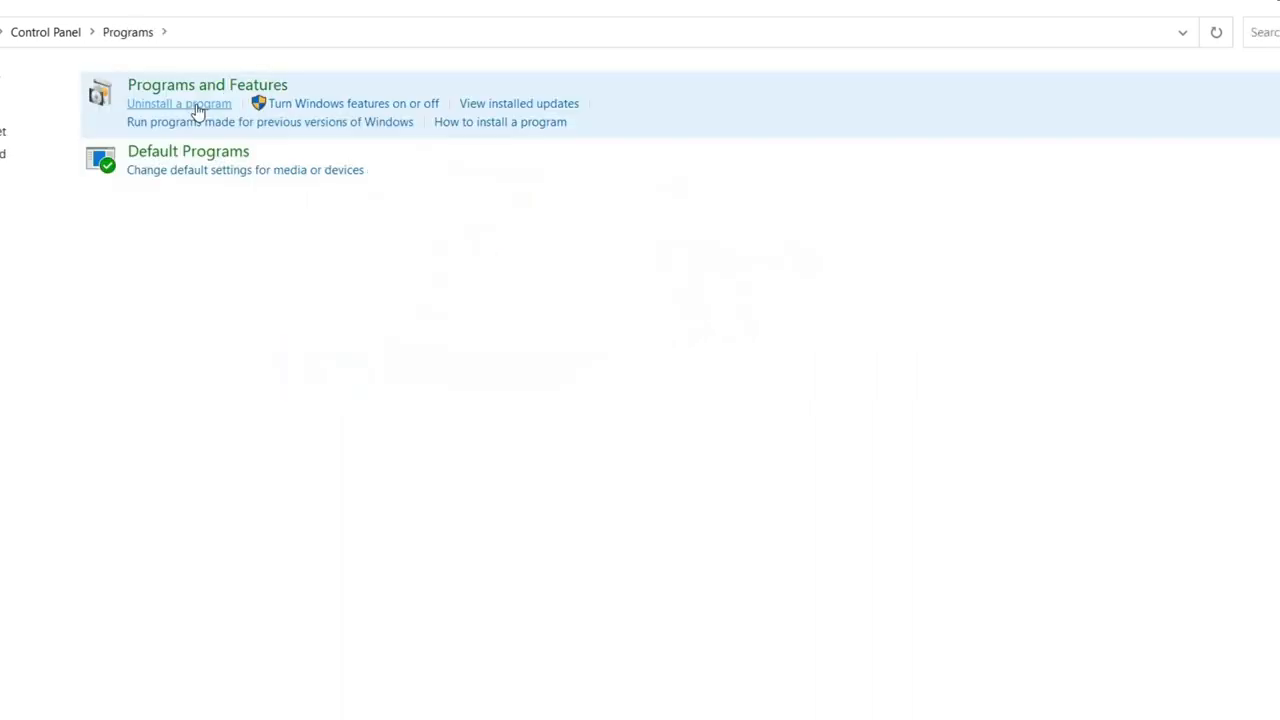
{"action": "left_click", "coordinate": [207, 84]}
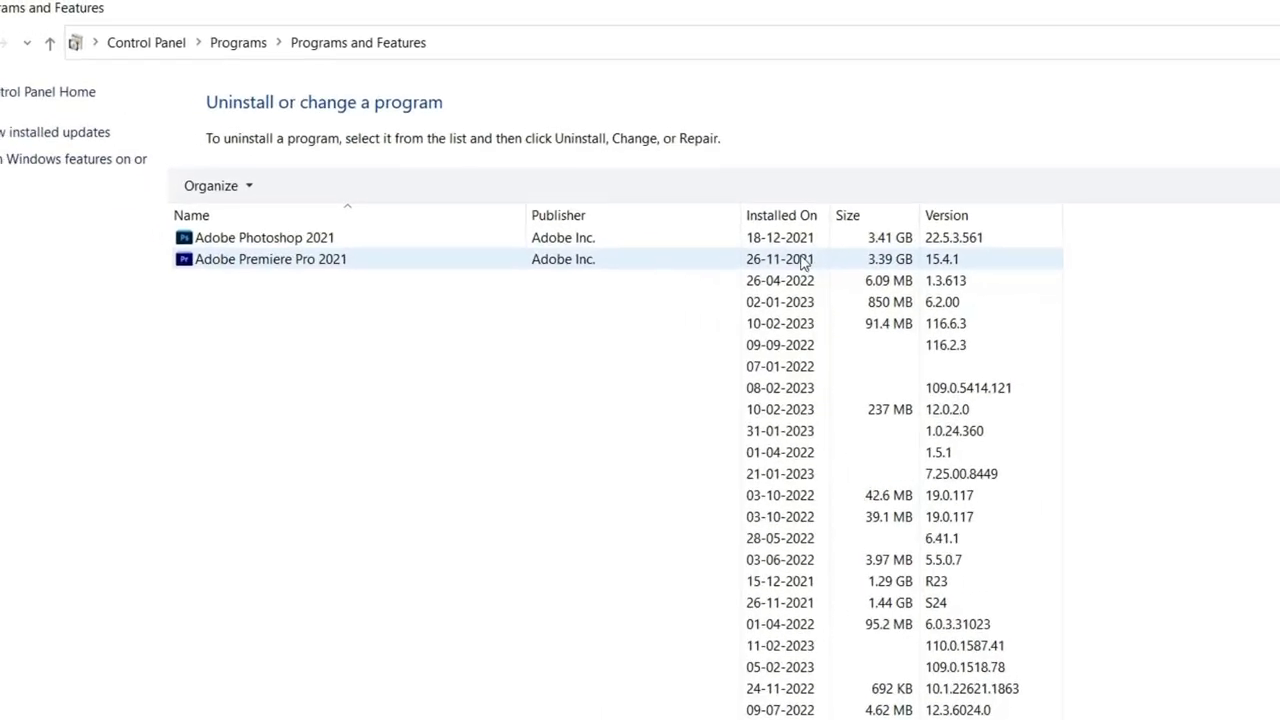
{"action": "left_click", "coordinate": [803, 262]}
{"action": "right_click", "coordinate": [822, 284]}
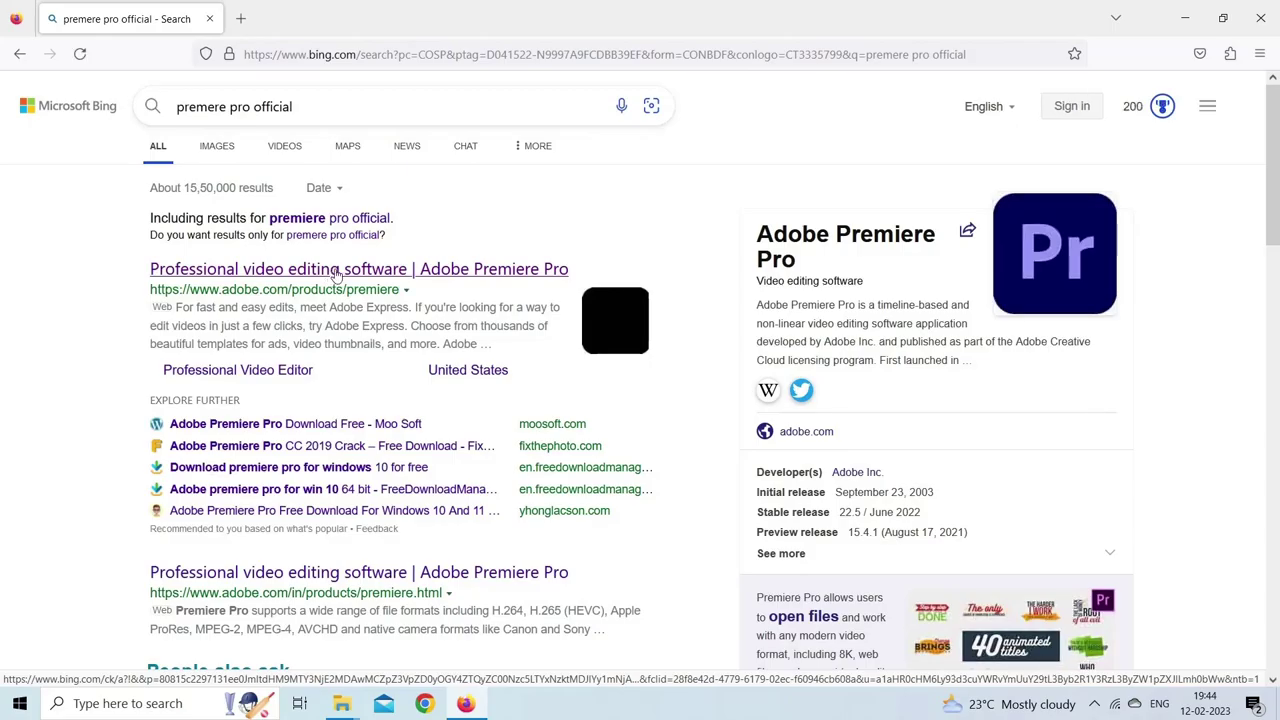
Open Adobe's Premiere Pro product page from the search results
{"action": "left_click", "coordinate": [337, 270]}
{"action": "scroll", "coordinate": [793, 383], "scroll_direction": "down", "scroll_amount": 3}
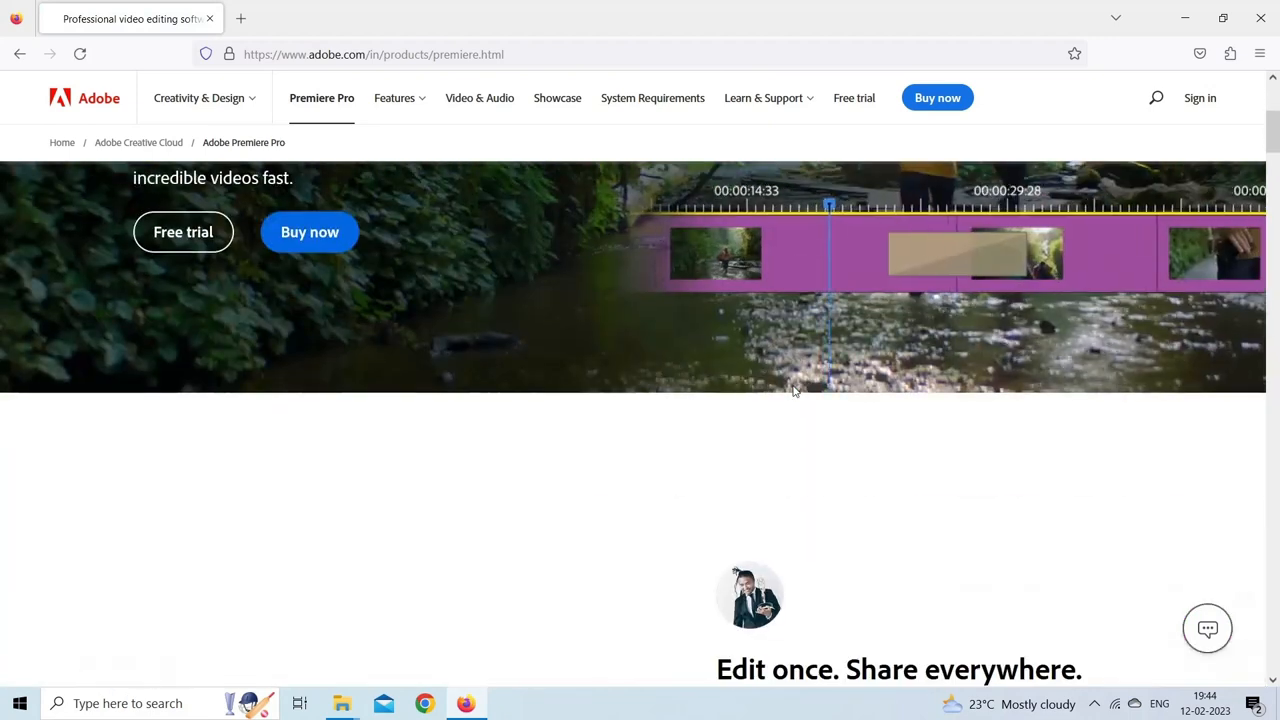
{"action": "scroll", "coordinate": [673, 430], "scroll_direction": "up", "scroll_amount": 4}
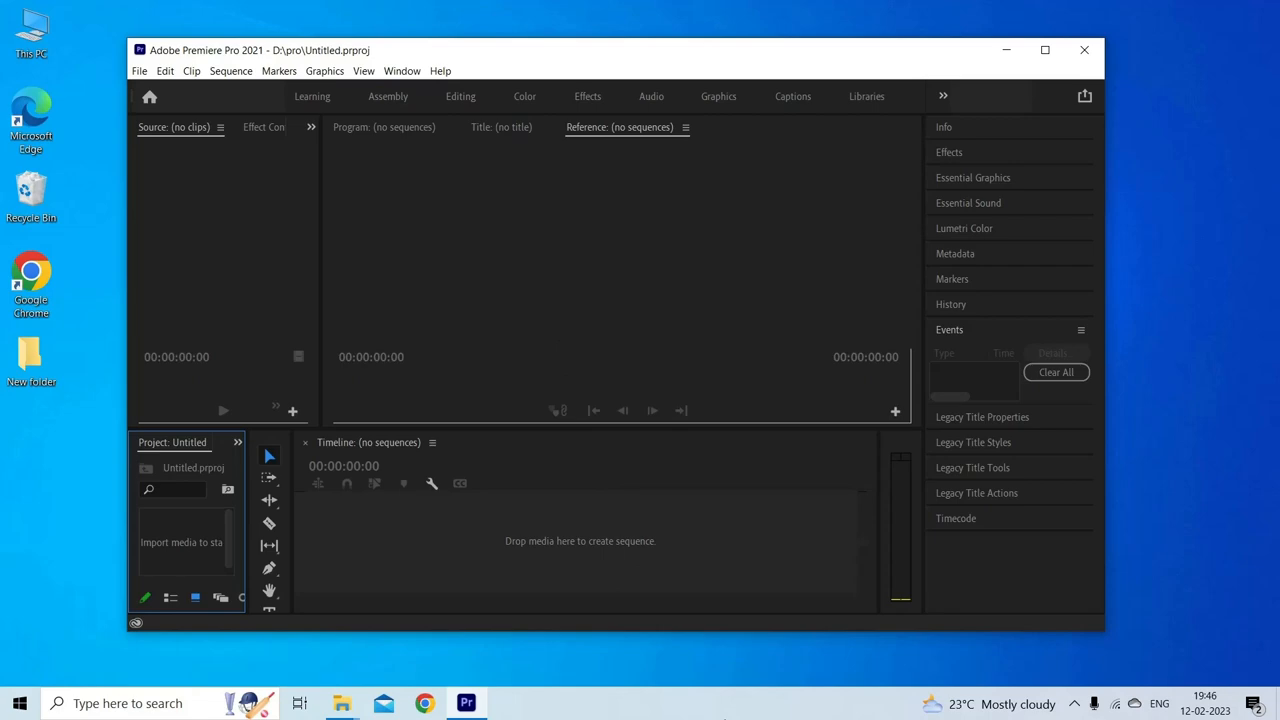
Minimize Premiere Pro and select the New folder on the desktop
{"action": "left_click", "coordinate": [342, 703]}
{"action": "left_click", "coordinate": [247, 205]}
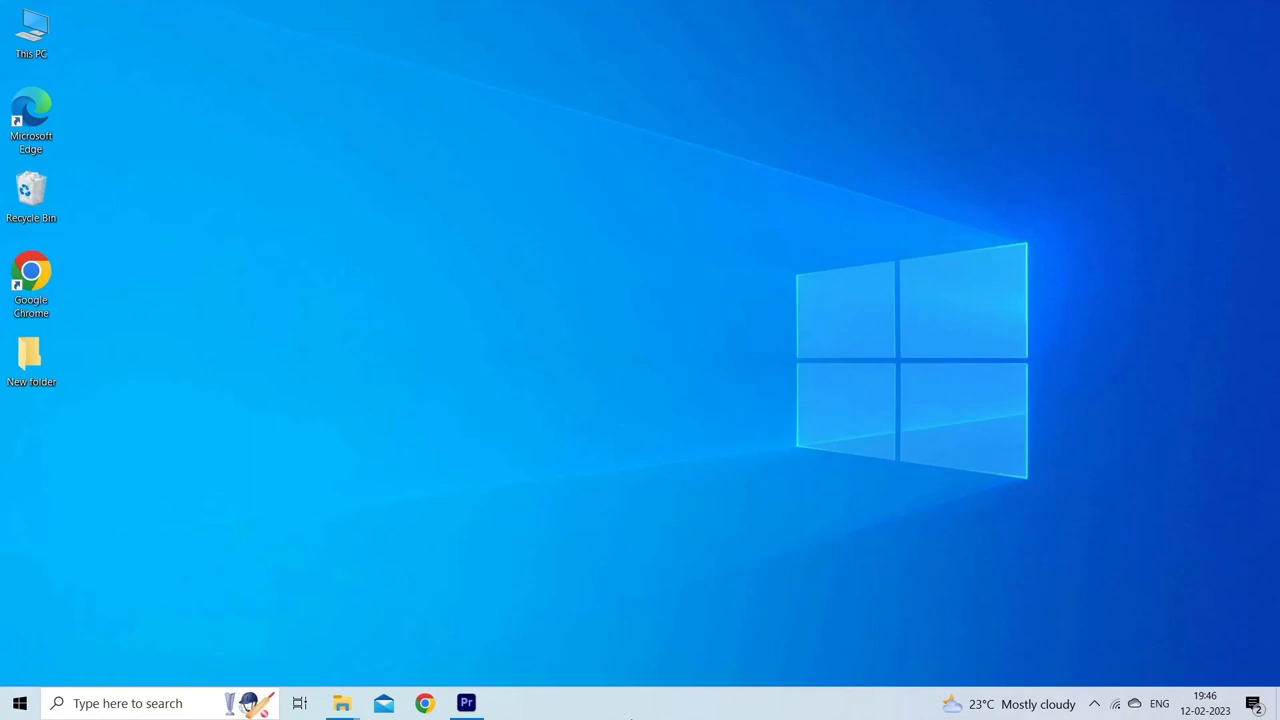
Inside New folder, rename Video.mp4 by adding ' New' to make Video New.mp4
{"action": "double_click", "coordinate": [31, 360]}
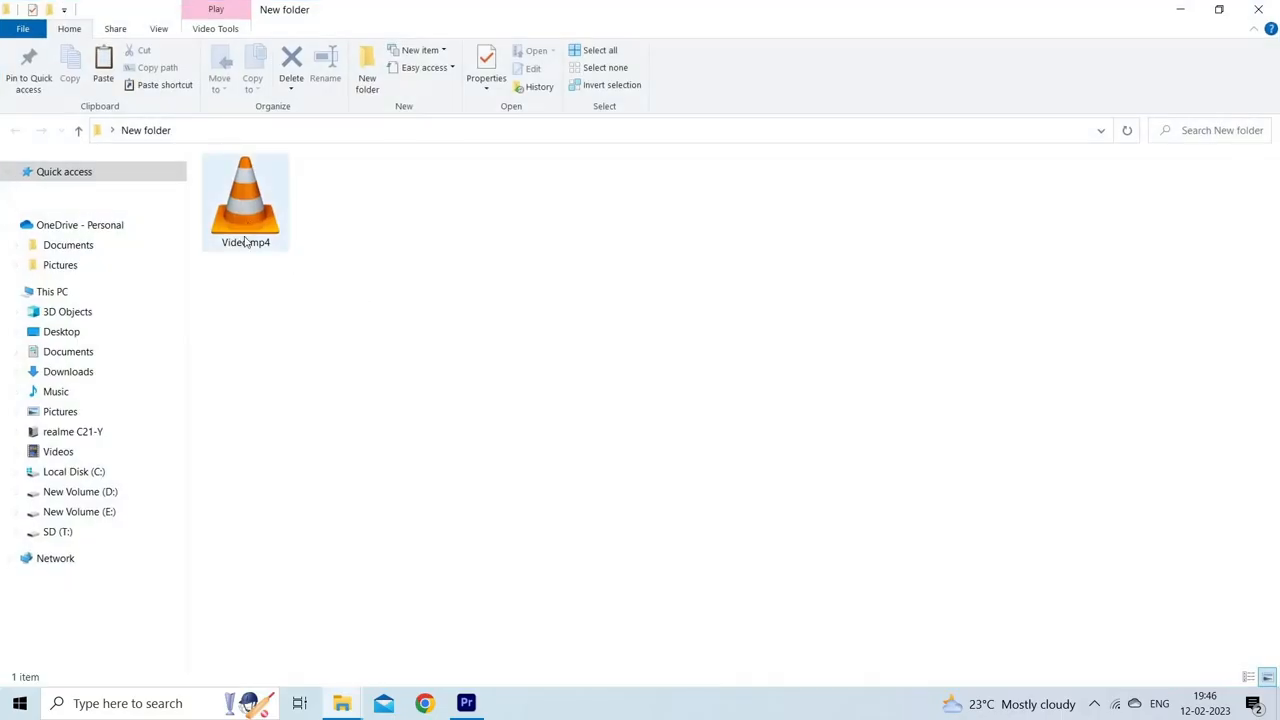
{"action": "left_click", "coordinate": [247, 244]}
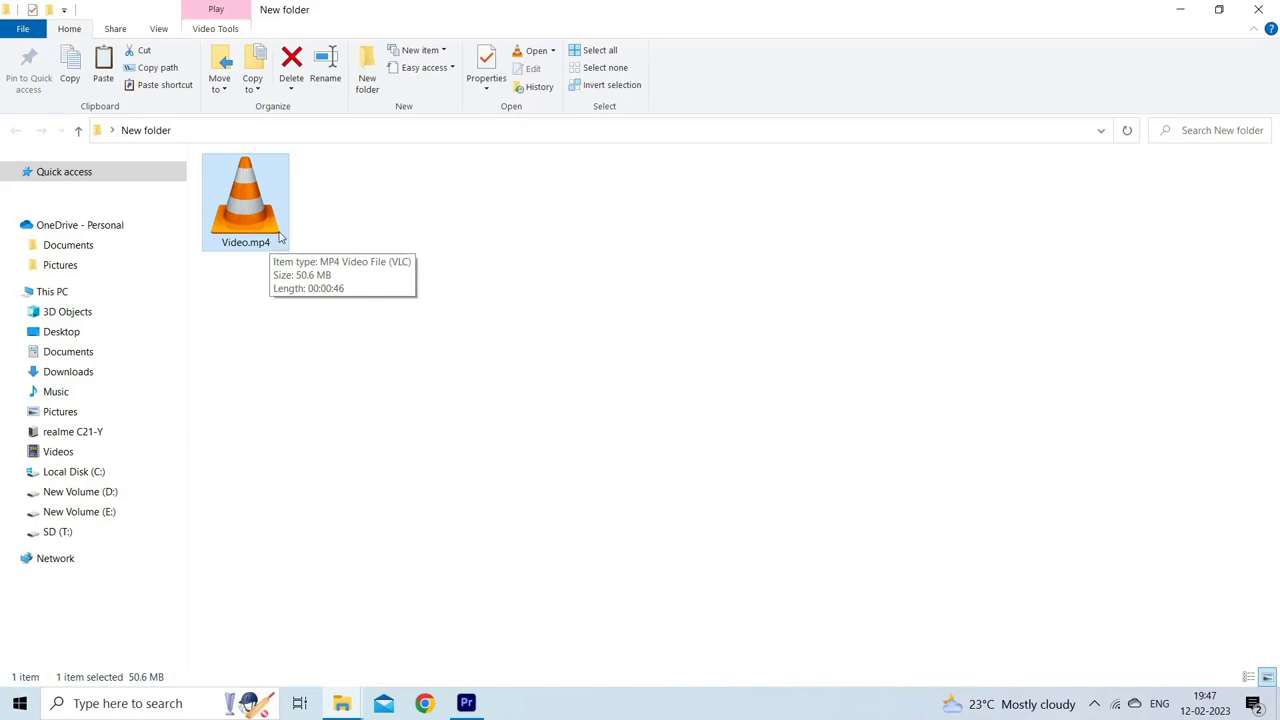
{"action": "right_click", "coordinate": [280, 240]}
{"action": "left_click", "coordinate": [346, 652]}
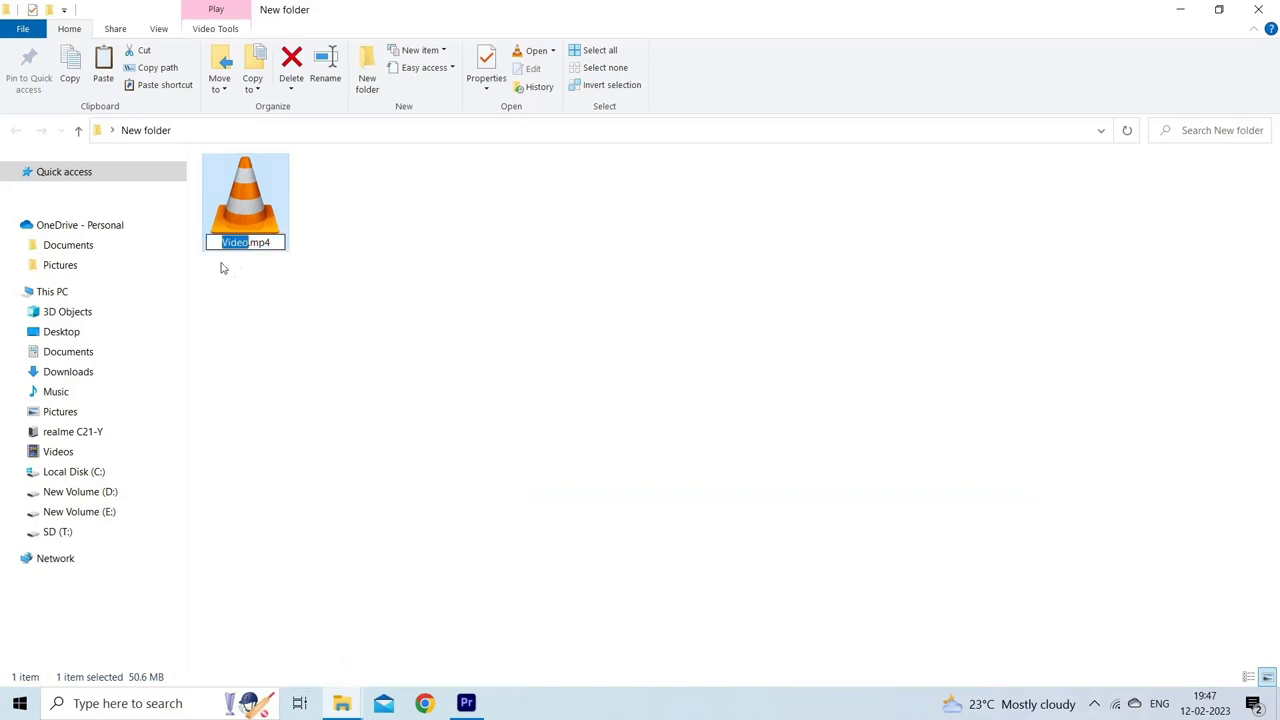
{"action": "left_click", "coordinate": [248, 243]}
{"action": "type", "text": "New"}
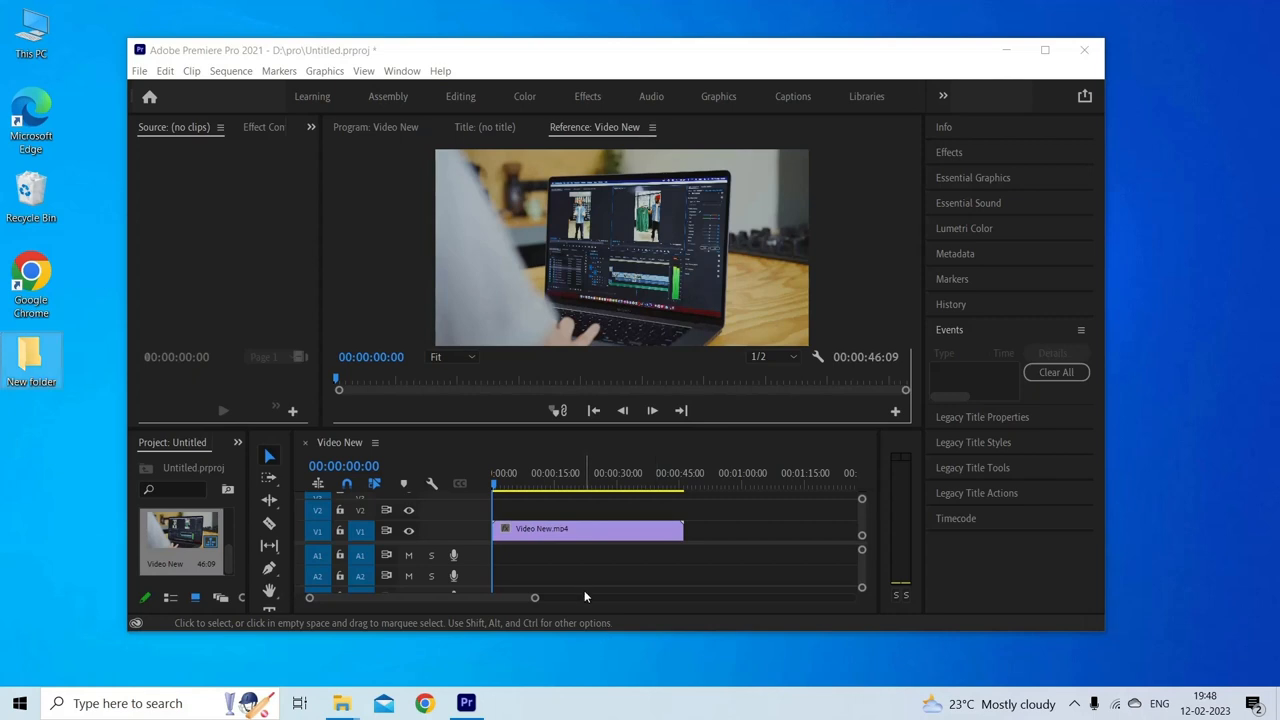
Play the Video New sequence in the Program Monitor to verify the renamed clip
{"action": "left_click", "coordinate": [651, 412]}
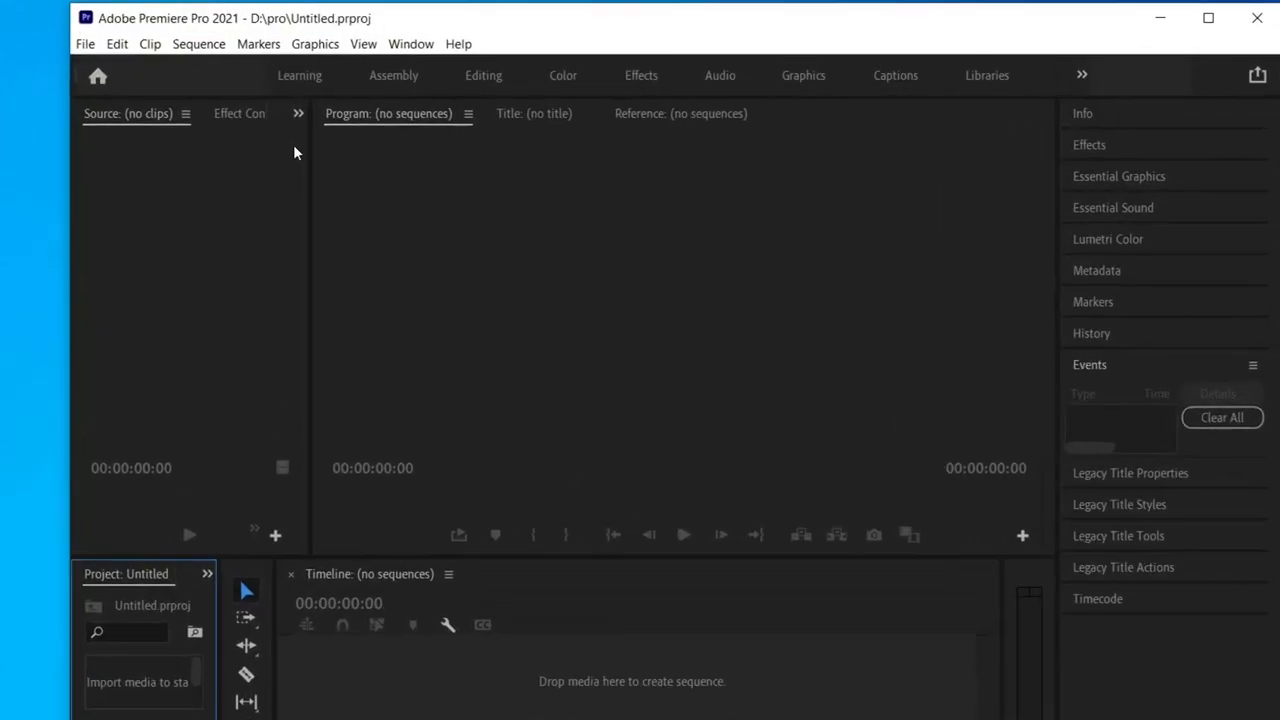
Create a project named 'new' saved in Desktop > New folder
{"action": "left_click", "coordinate": [85, 44]}
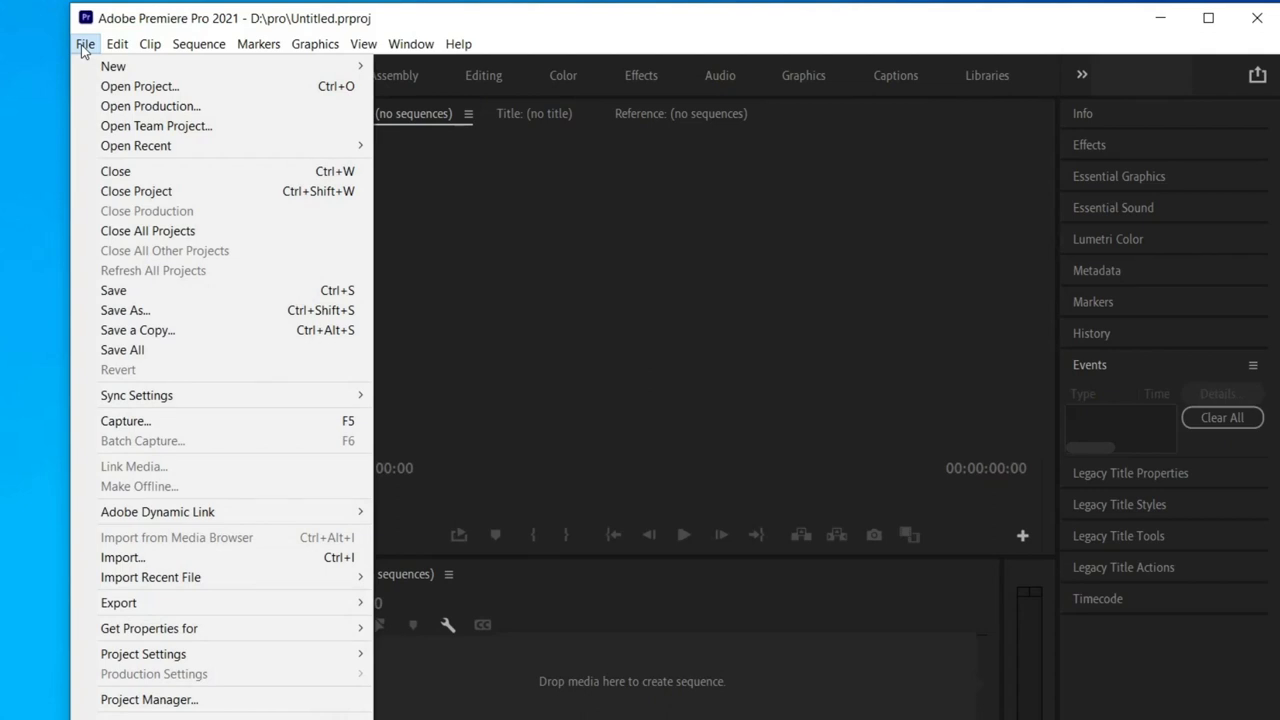
{"action": "mouse_move", "coordinate": [113, 66]}
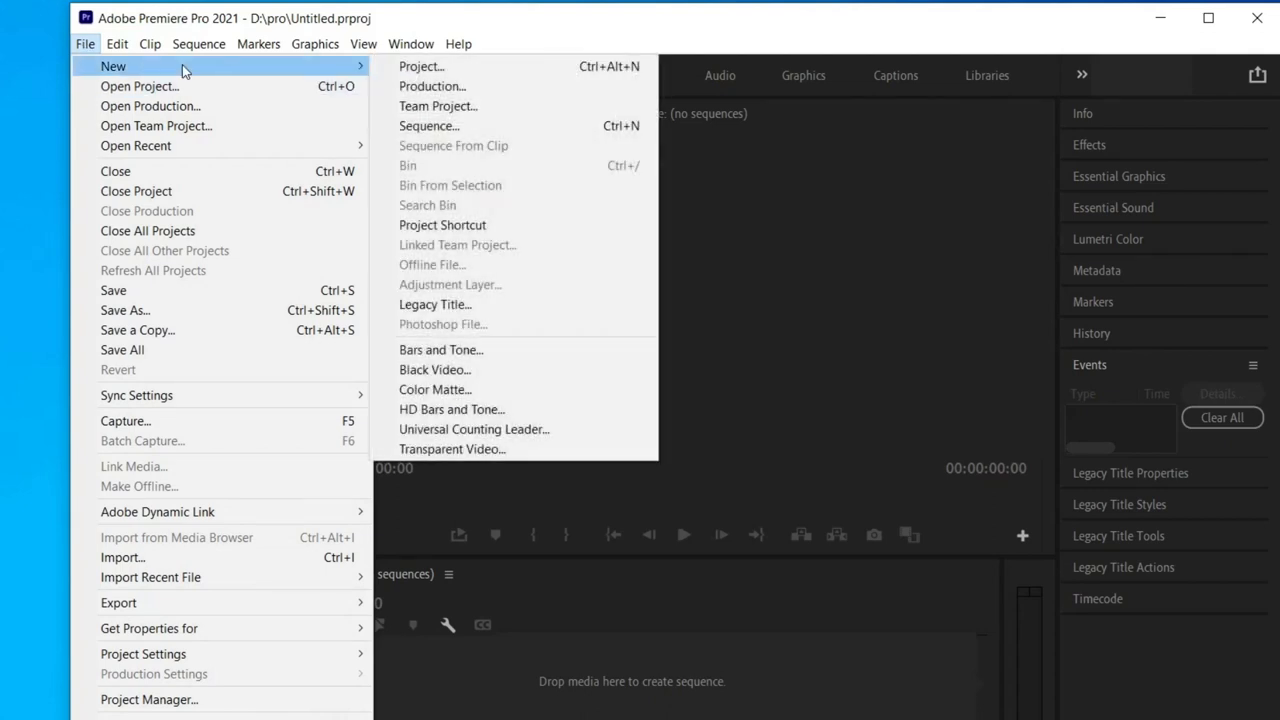
{"action": "left_click", "coordinate": [421, 66]}
{"action": "type", "text": "n"}
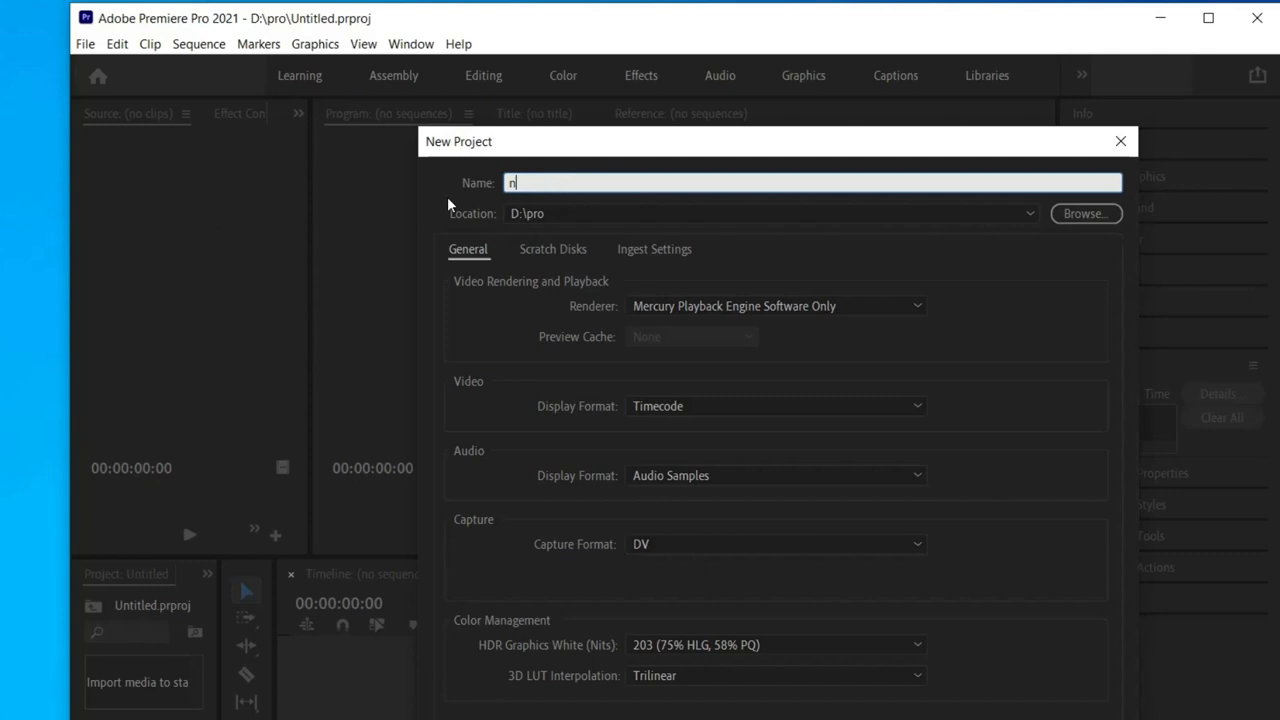
{"action": "type", "text": "ew"}
{"action": "left_click", "coordinate": [1085, 213]}
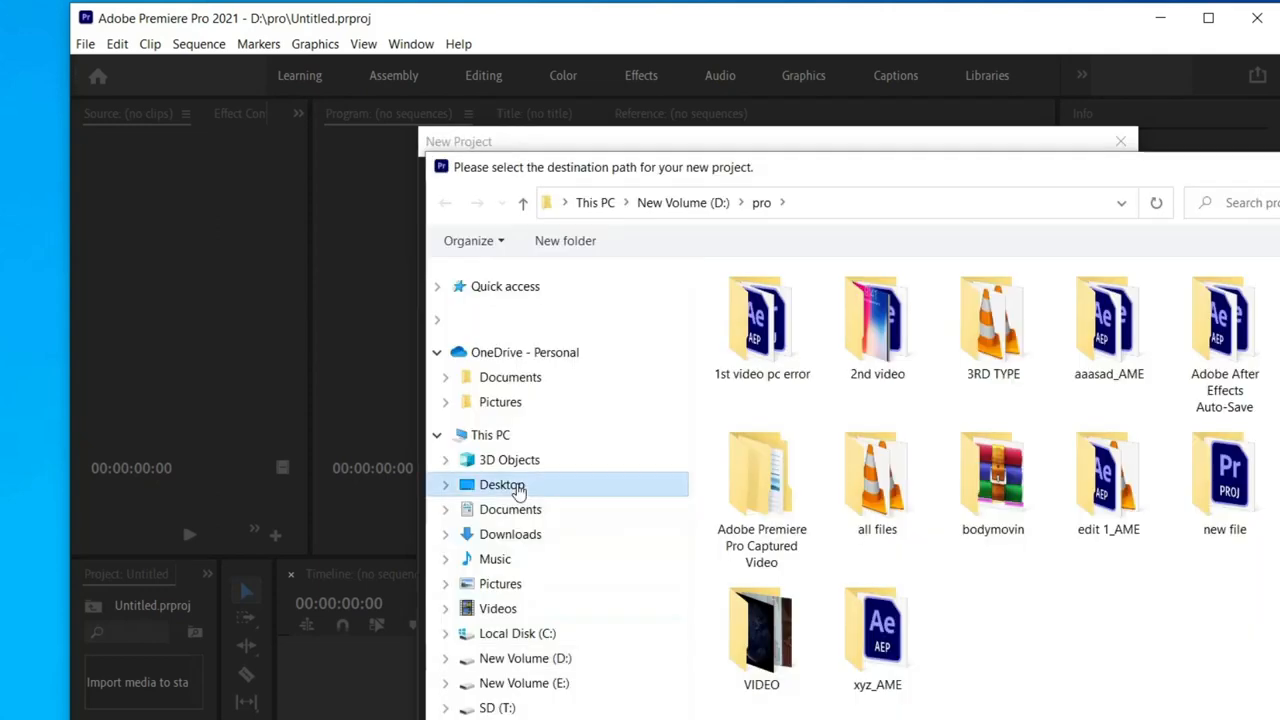
{"action": "left_click", "coordinate": [502, 484]}
{"action": "double_click", "coordinate": [762, 340]}
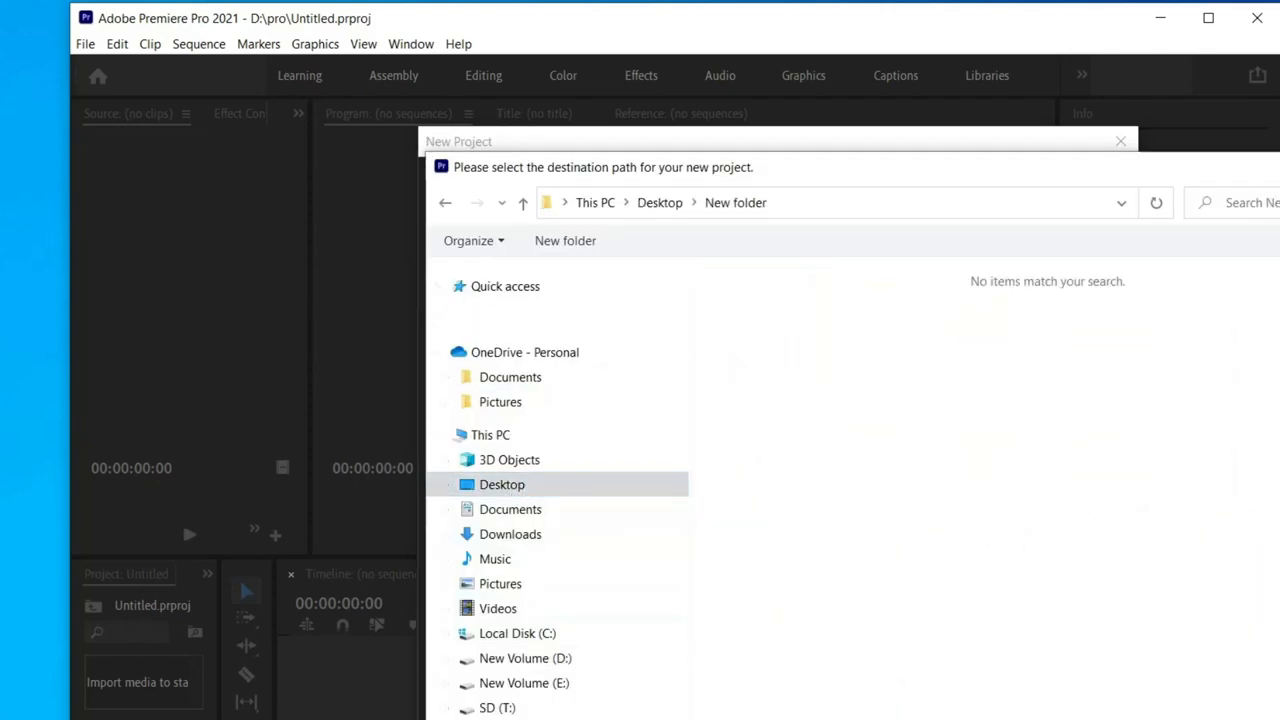
{"action": "key", "text": "Return"}
{"action": "left_click", "coordinate": [1078, 213]}
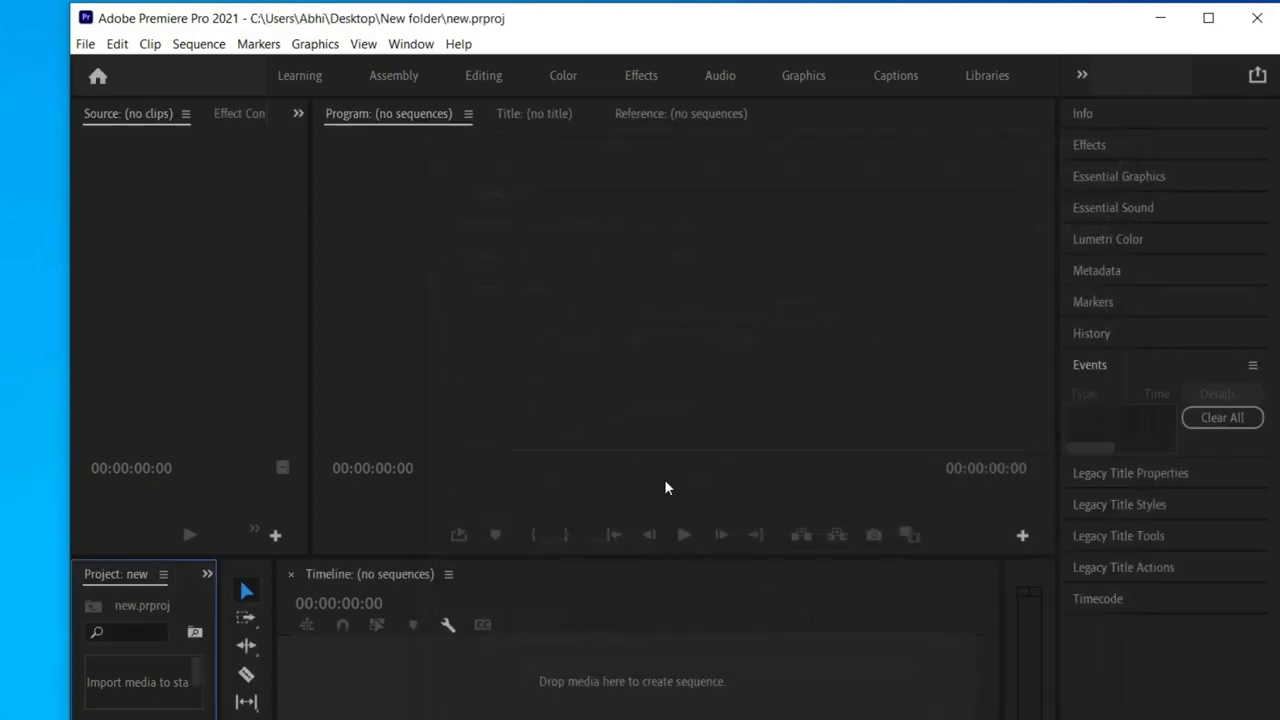
{"action": "left_click", "coordinate": [85, 44]}
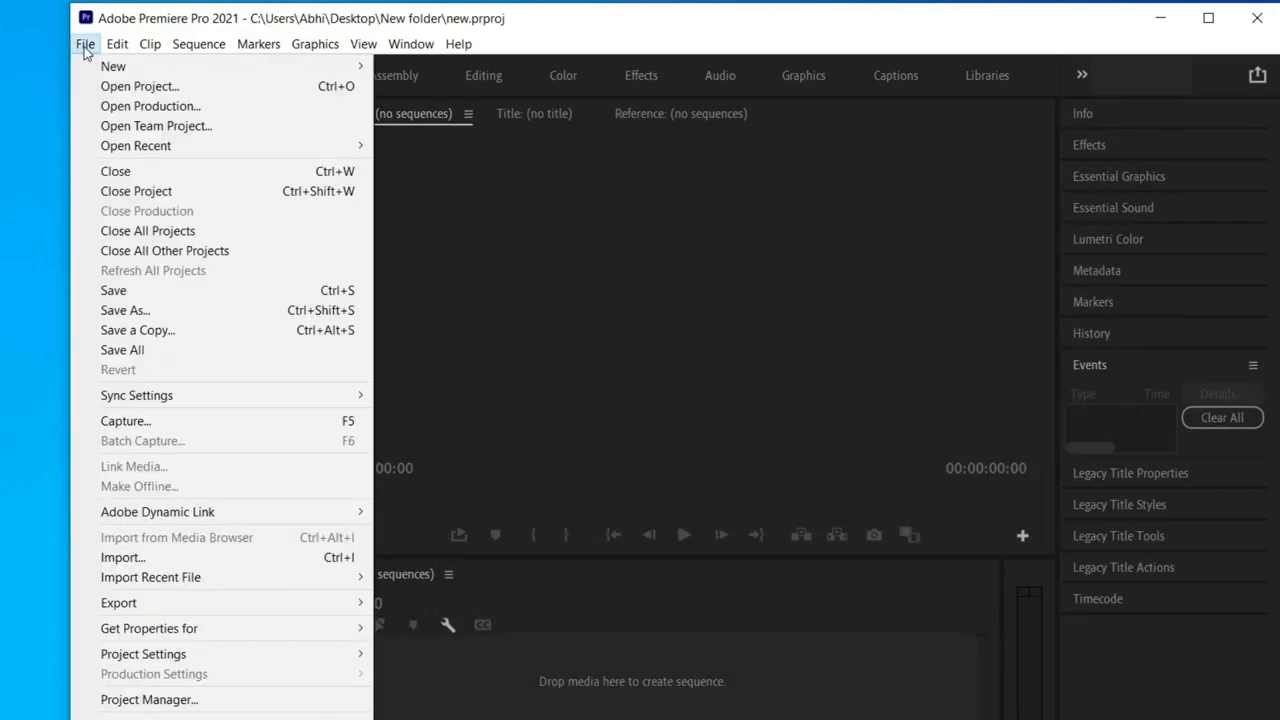
Import Video New.mp4 and build a new sequence from the clip
{"action": "left_click", "coordinate": [216, 557]}
{"action": "double_click", "coordinate": [645, 240]}
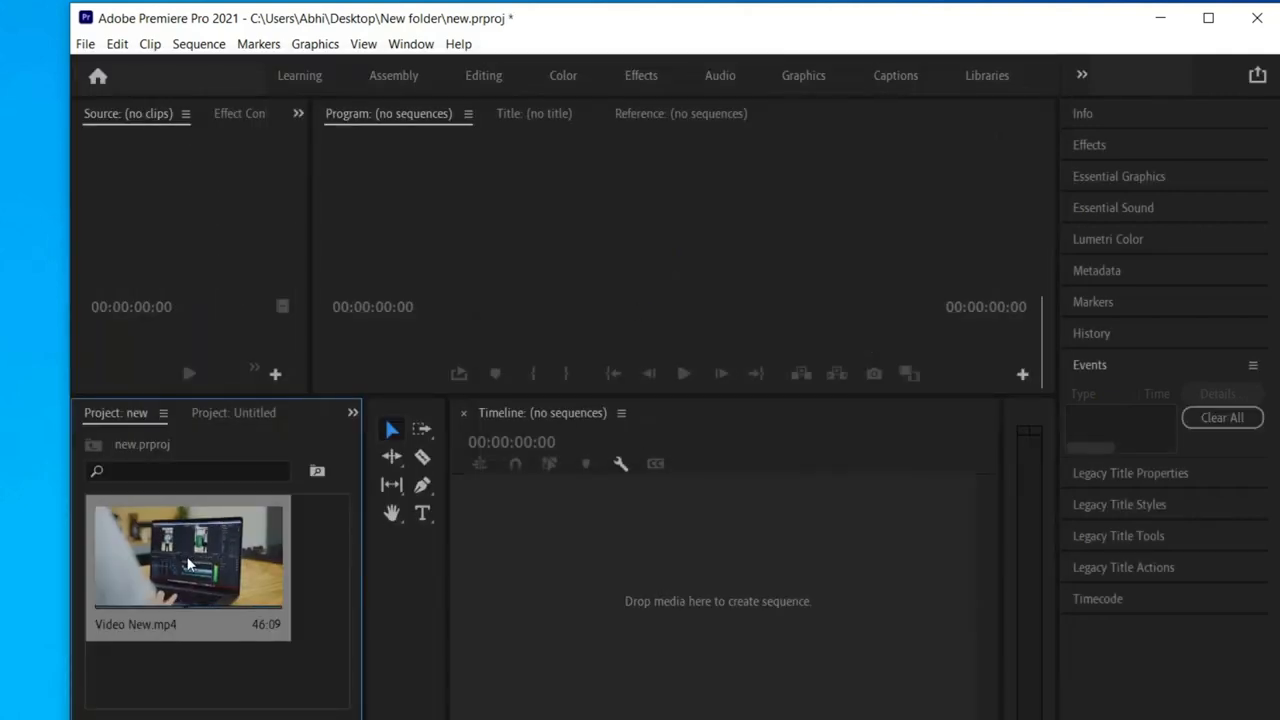
{"action": "right_click", "coordinate": [200, 560]}
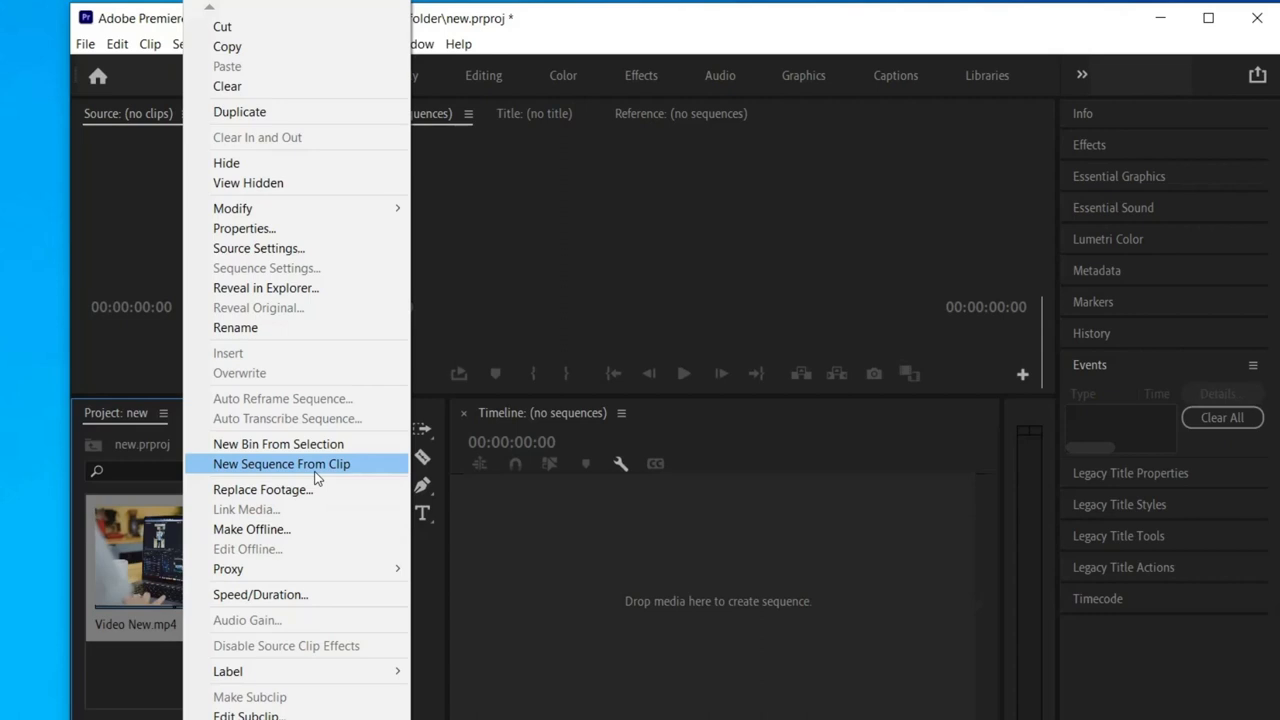
{"action": "left_click", "coordinate": [282, 464]}
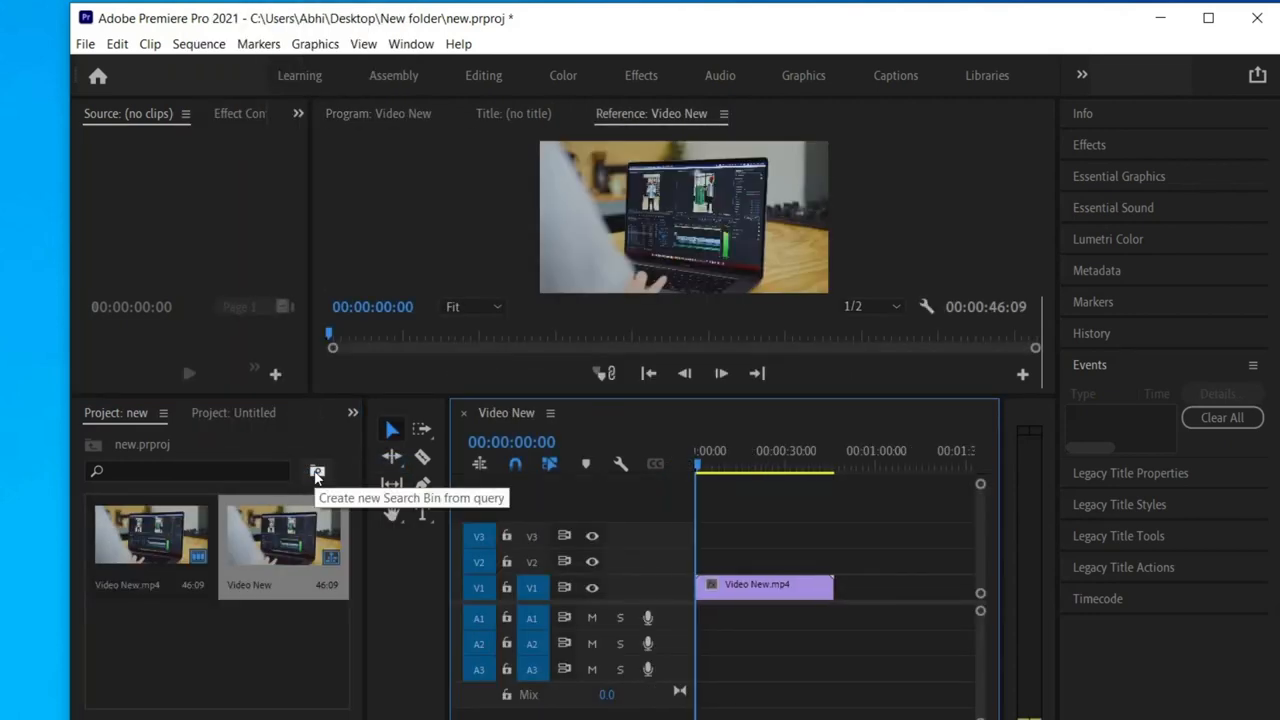
Reapply the Video New sequence settings, confirming deletion of its previews
{"action": "right_click", "coordinate": [283, 545]}
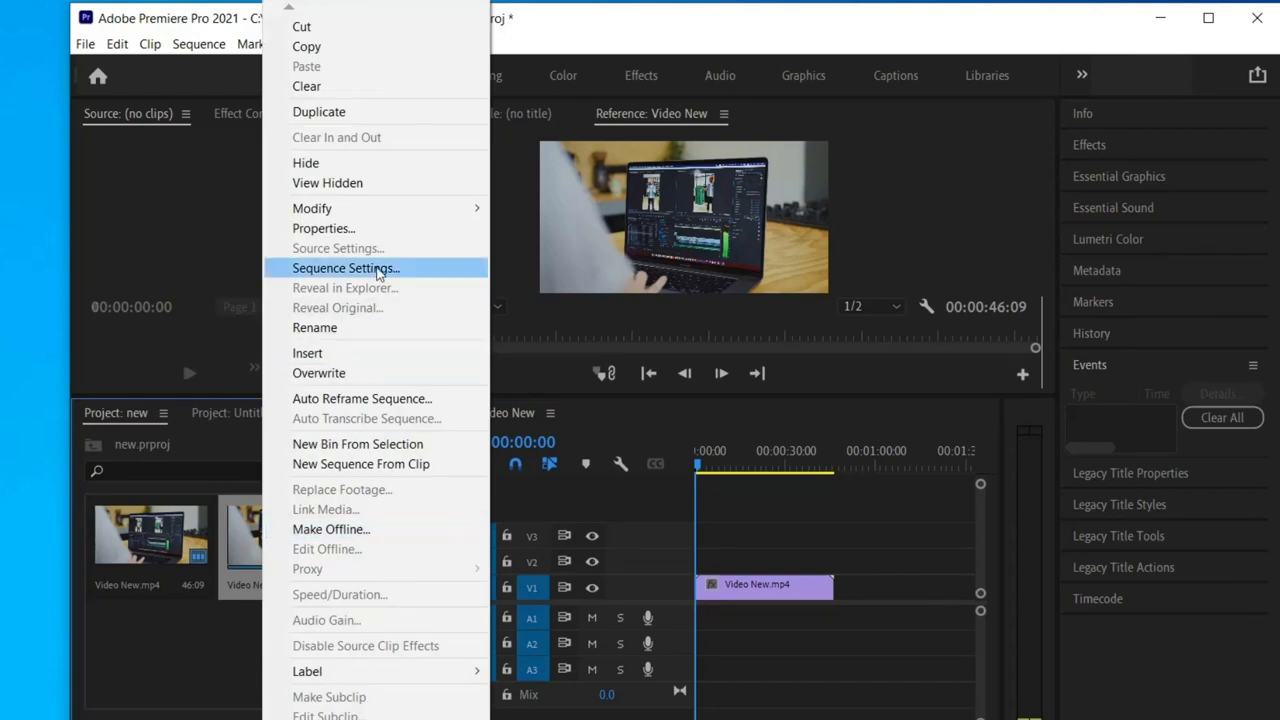
{"action": "left_click", "coordinate": [350, 276]}
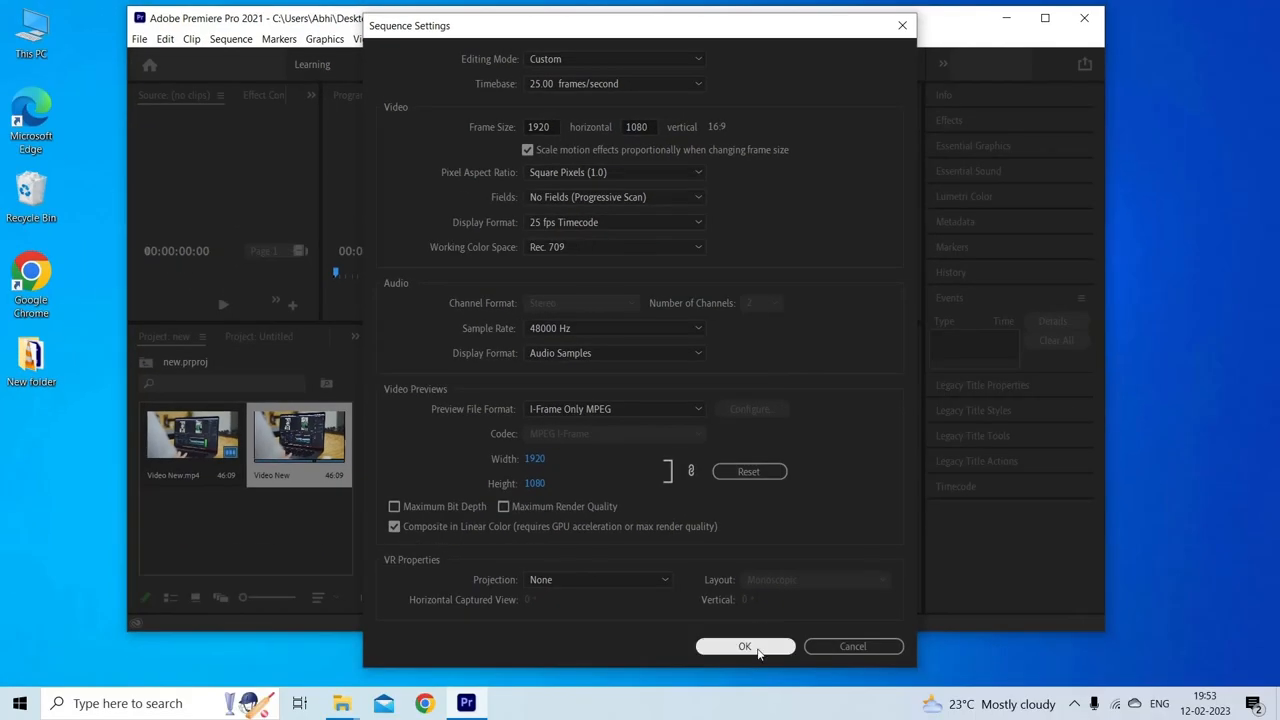
{"action": "left_click", "coordinate": [745, 646]}
{"action": "left_click", "coordinate": [724, 372]}
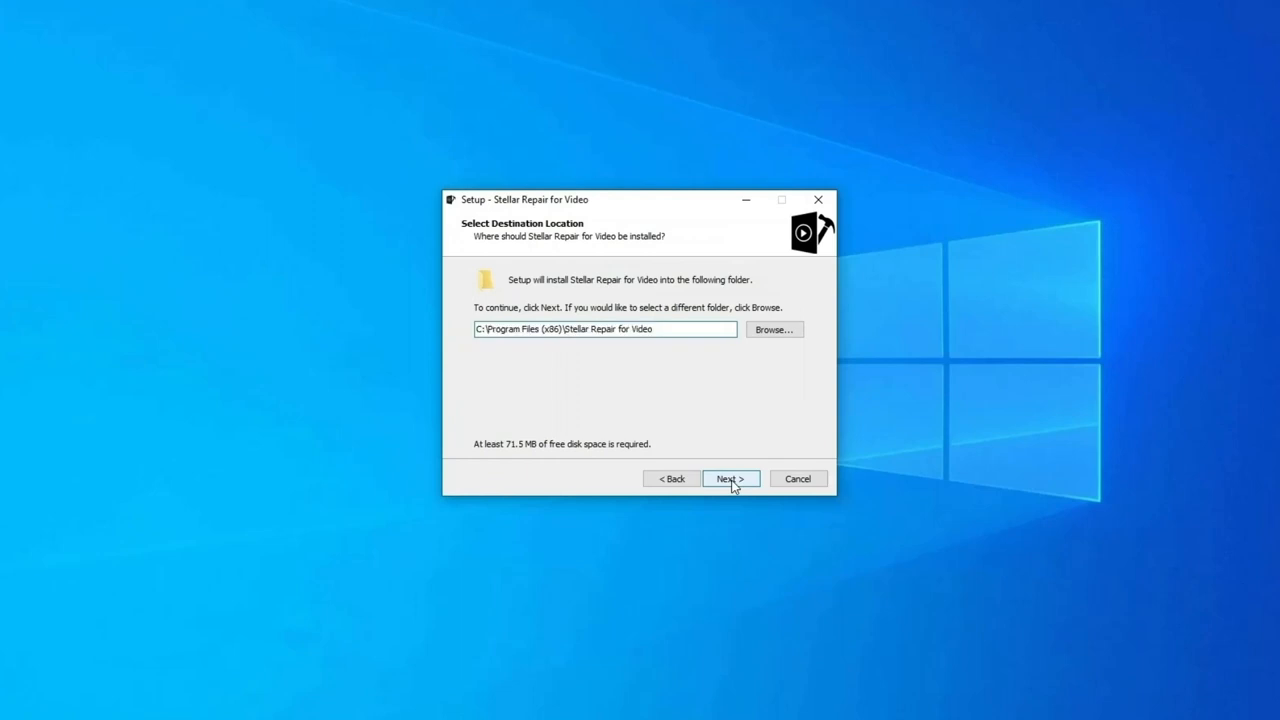
Finish the Stellar Repair for Video setup with the default installation folder
{"action": "left_click", "coordinate": [731, 478]}
{"action": "left_click", "coordinate": [731, 482]}
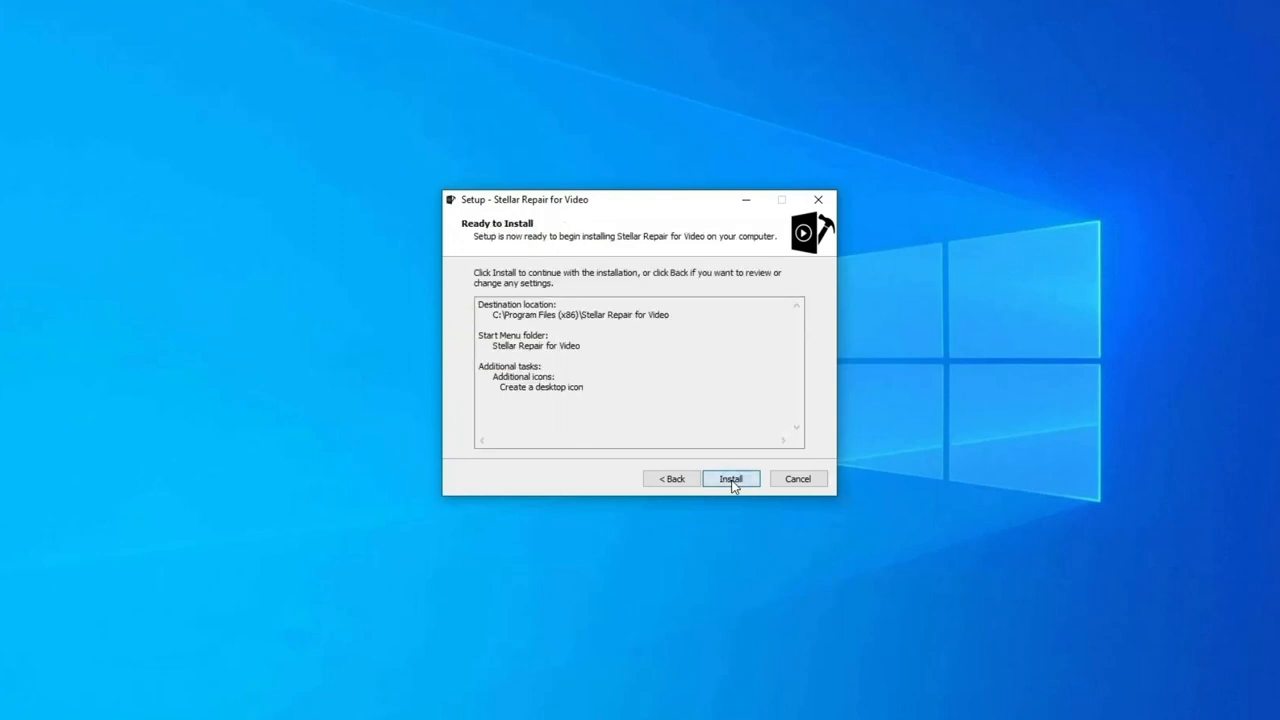
{"action": "left_click", "coordinate": [731, 482]}
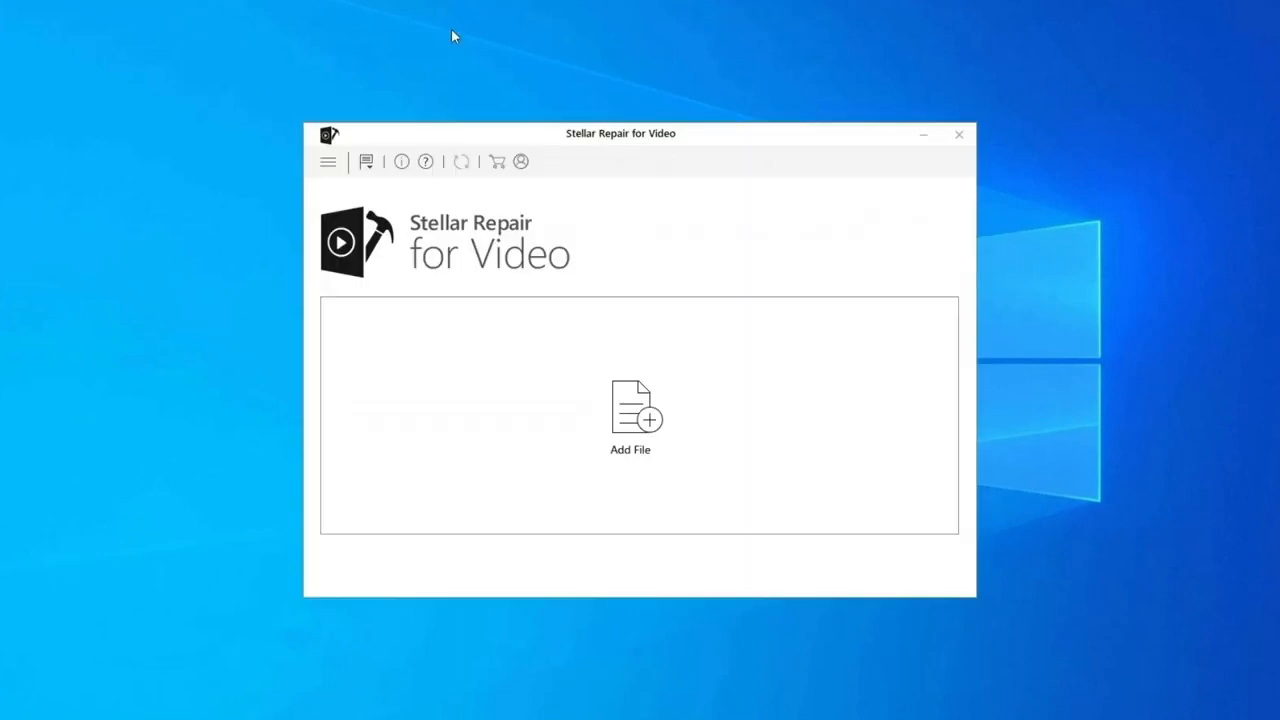
Add the damaged video from the VIDEO folder and start its repair
{"action": "left_click", "coordinate": [630, 415]}
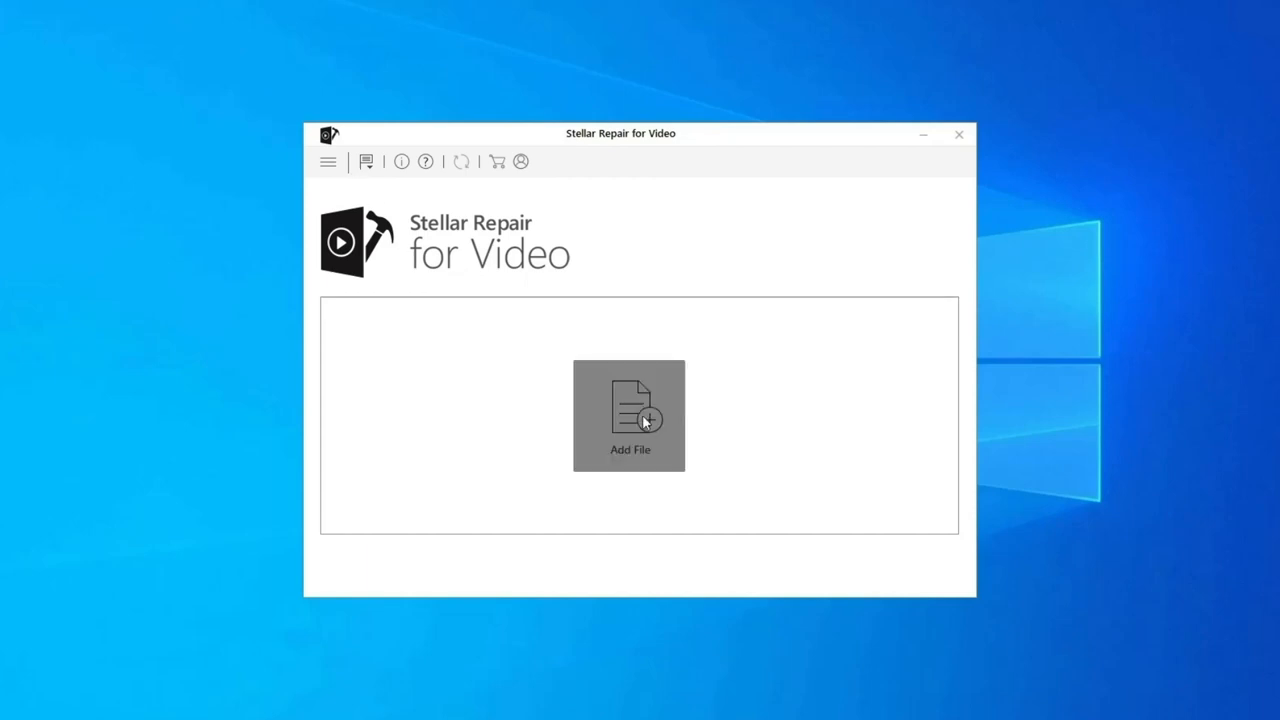
{"action": "double_click", "coordinate": [489, 255]}
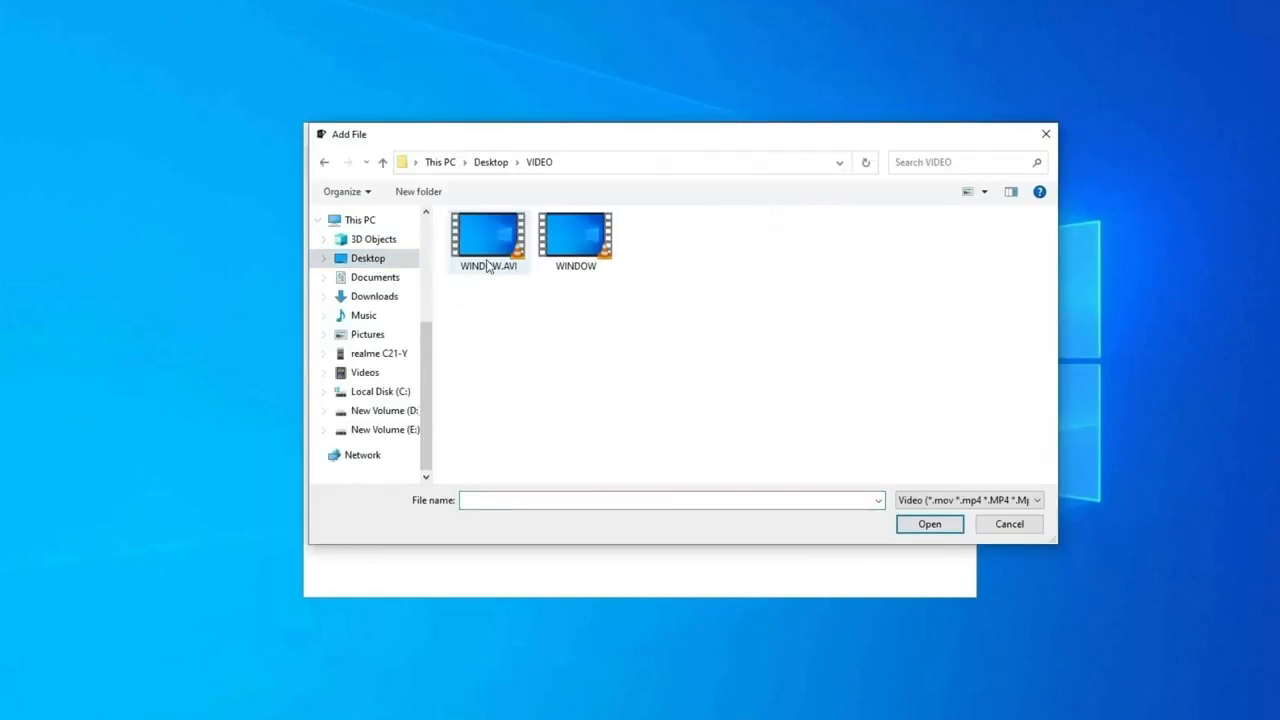
{"action": "double_click", "coordinate": [490, 260]}
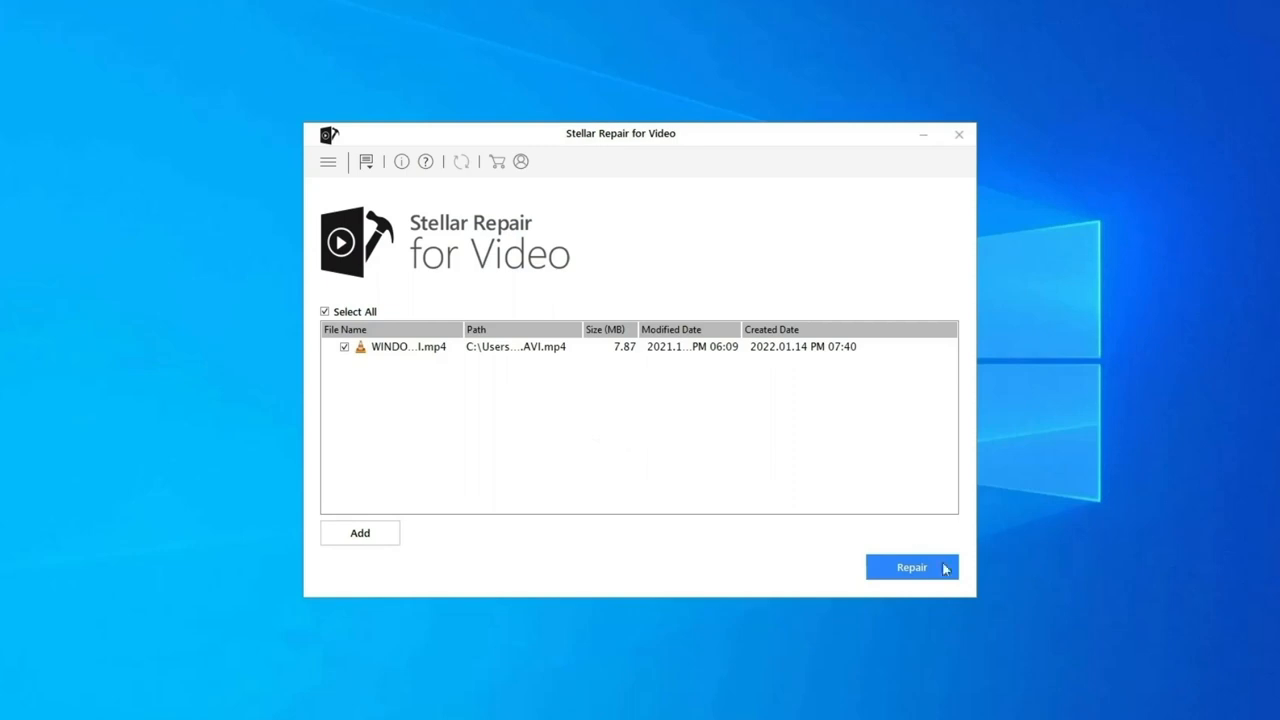
{"action": "left_click", "coordinate": [937, 565]}
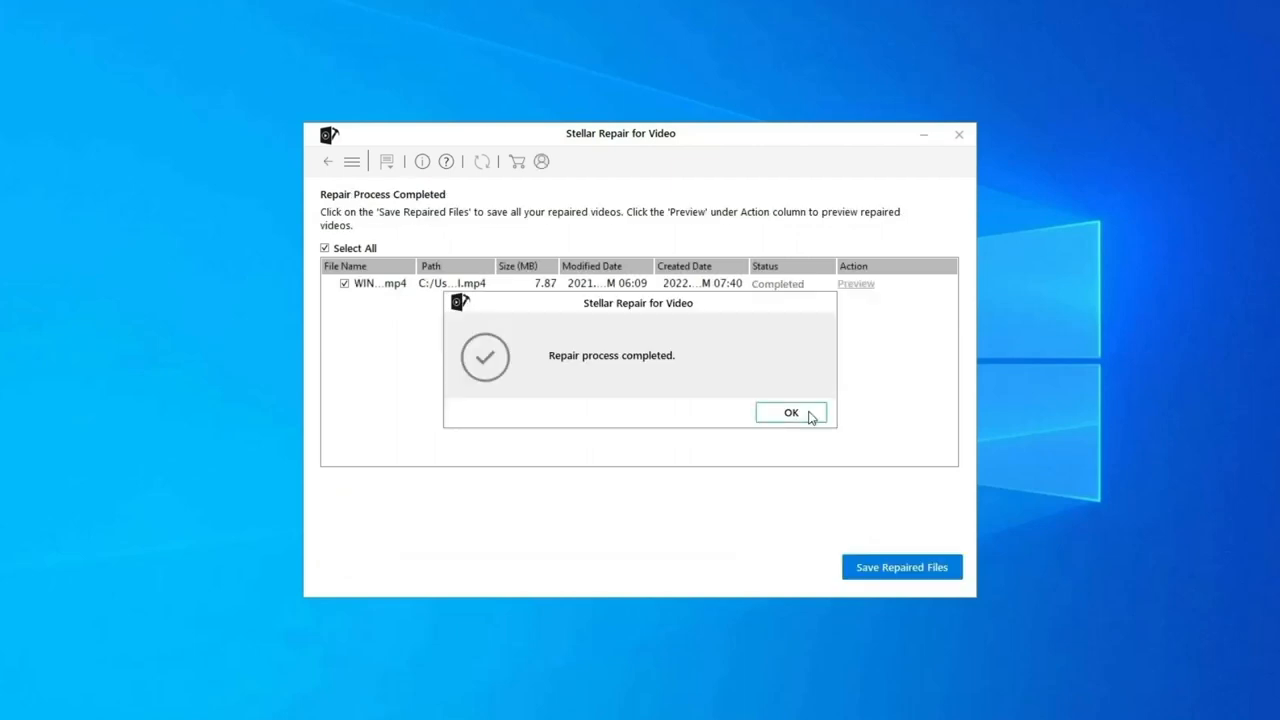
Dismiss the repair-completed notice and preview the repaired WINDOW.AVI.mp4
{"action": "left_click", "coordinate": [811, 415]}
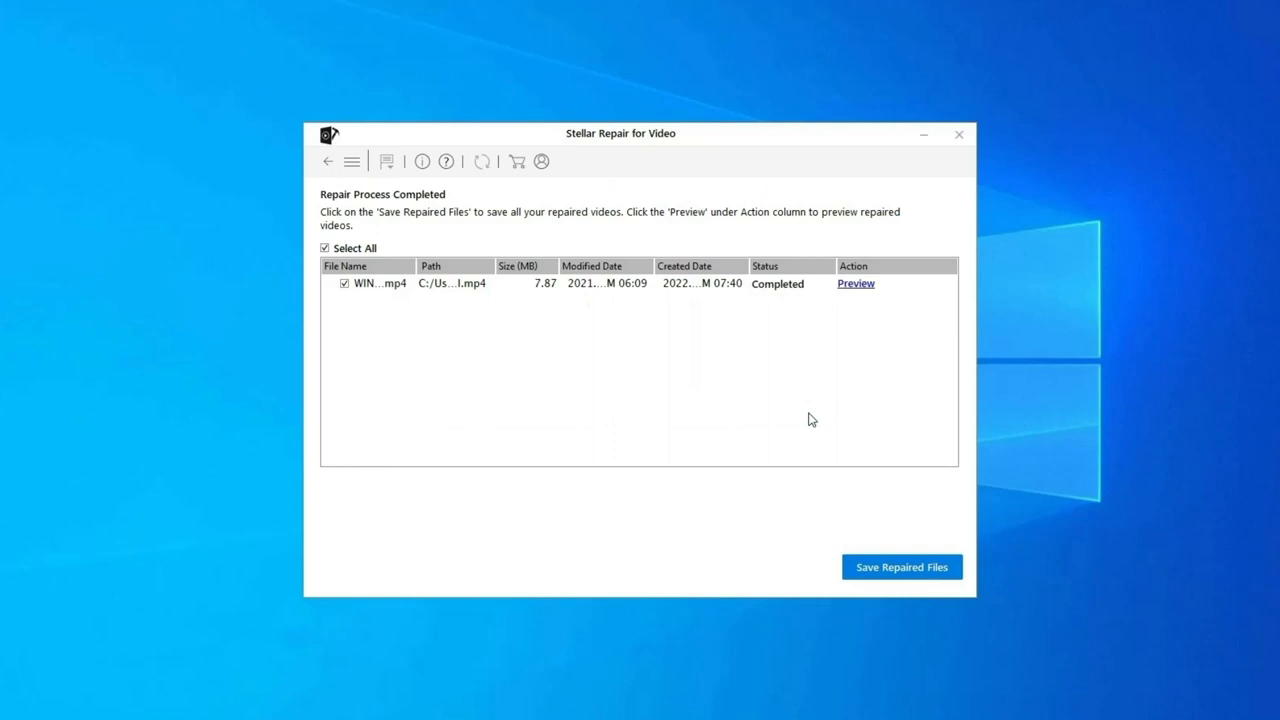
{"action": "left_click", "coordinate": [856, 284]}
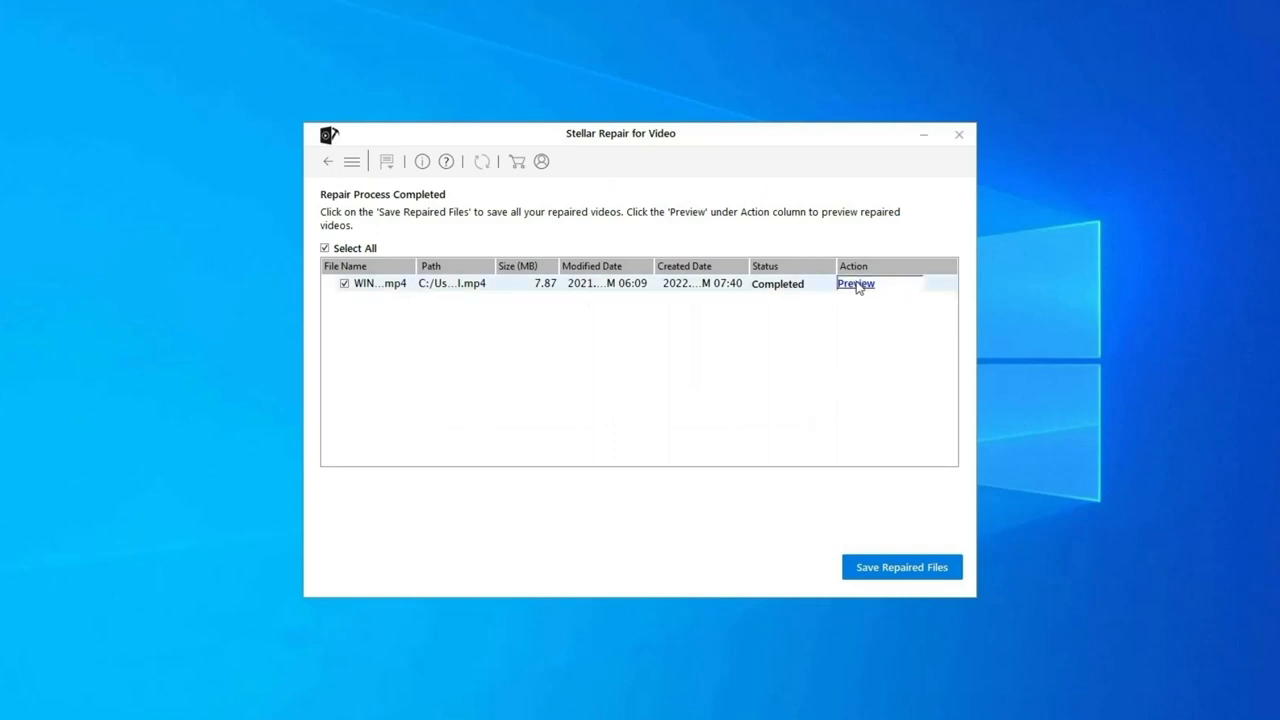